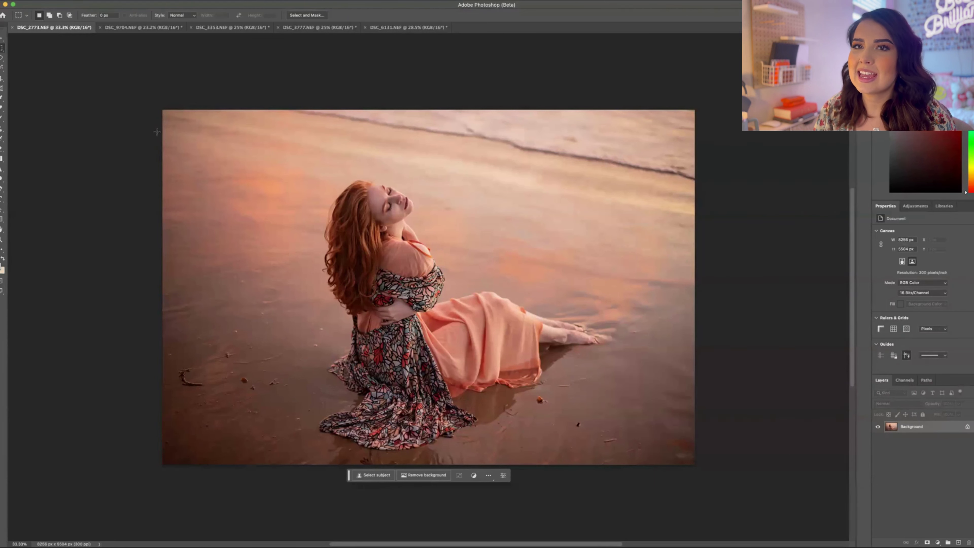
- Extend the beach photo's canvas upward with the Crop tool to a height of about 9315 px, adding blank space above the woman
{"action": "left_click", "coordinate": [3, 81]}
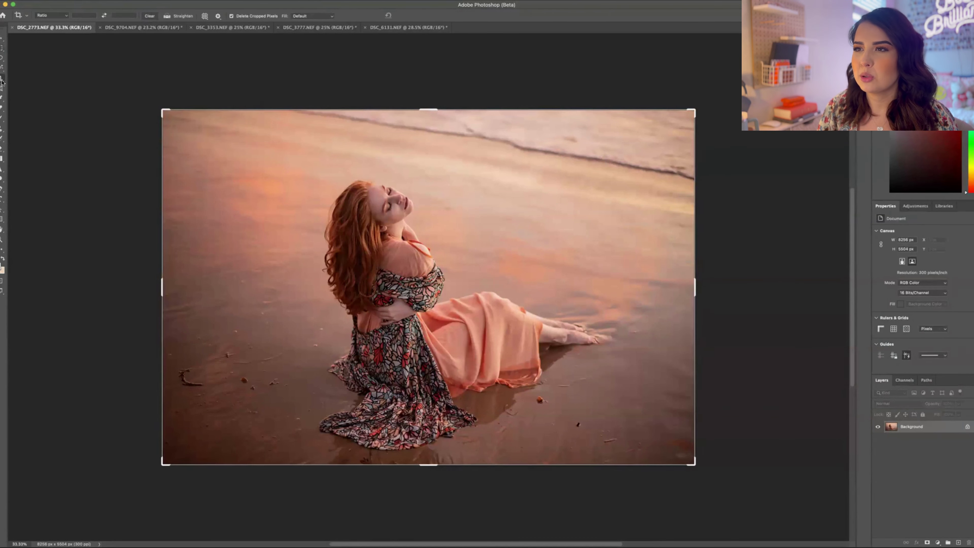
{"action": "left_click_drag", "start_coordinate": [426, 111], "coordinate": [430, 37]}
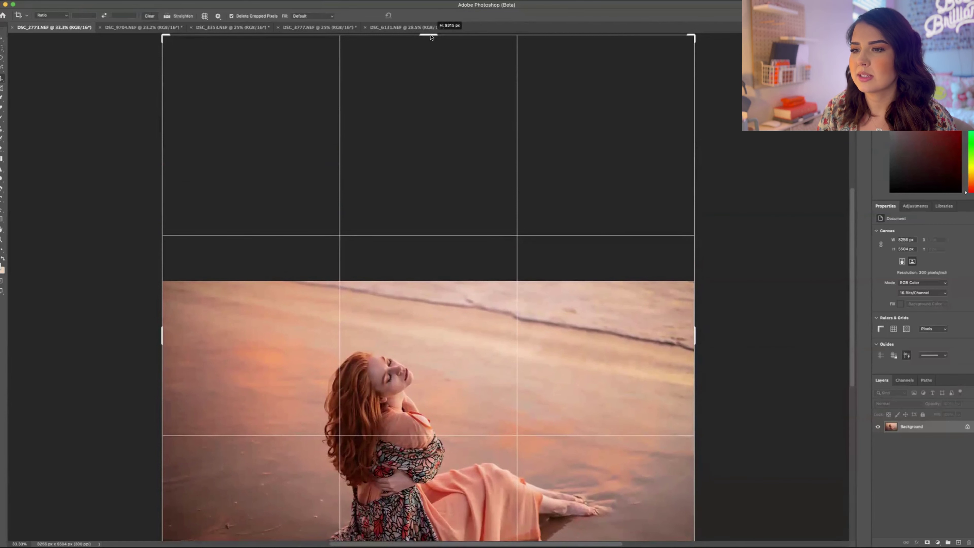
{"action": "left_click_drag", "start_coordinate": [431, 37], "coordinate": [431, 37]}
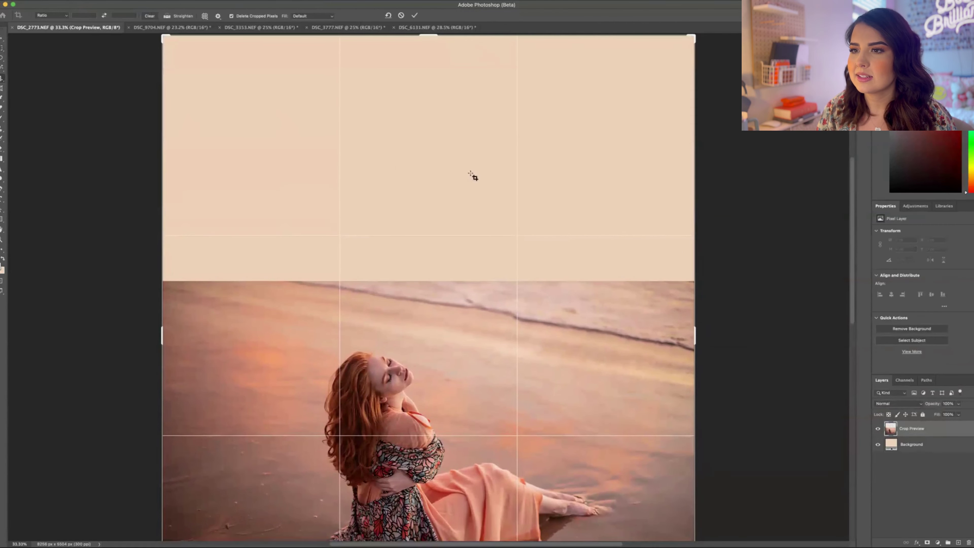
{"action": "key", "text": "Return"}
{"action": "scroll", "coordinate": [348, 228], "scroll_direction": "down", "scroll_amount": 3}
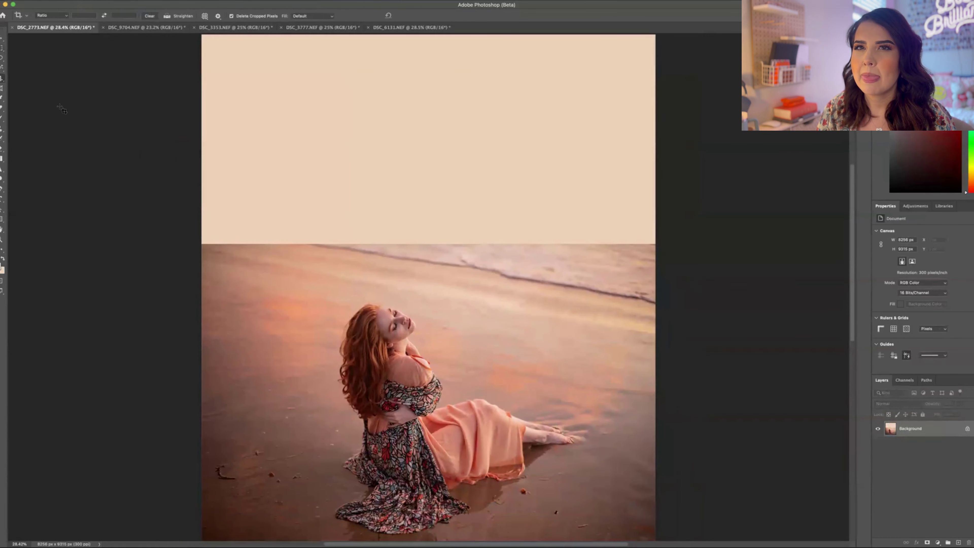
- Marquee-select the blank area above the beach with a slight overlap into the photo, and run Generative Fill with an empty prompt
{"action": "left_click", "coordinate": [1, 48]}
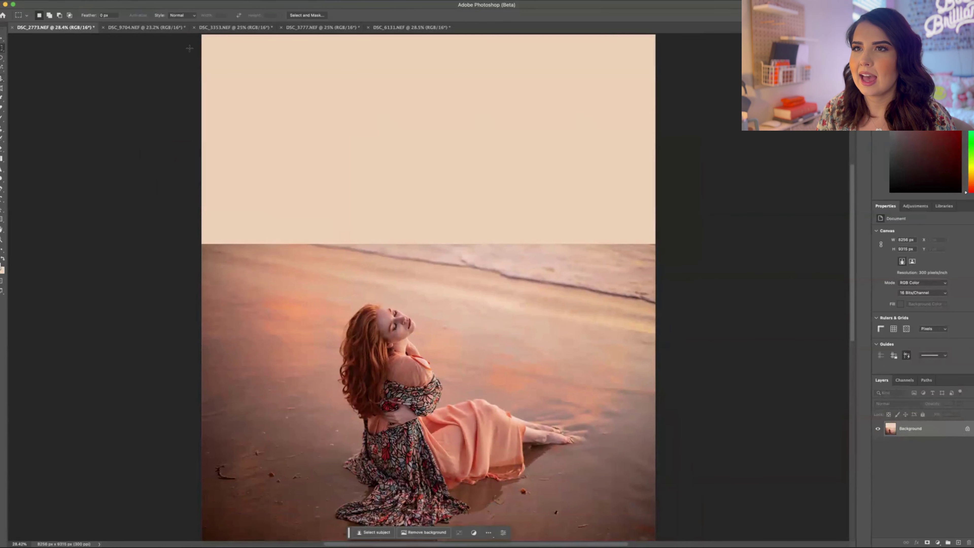
{"action": "scroll", "coordinate": [162, 87], "scroll_direction": "down", "scroll_amount": 1}
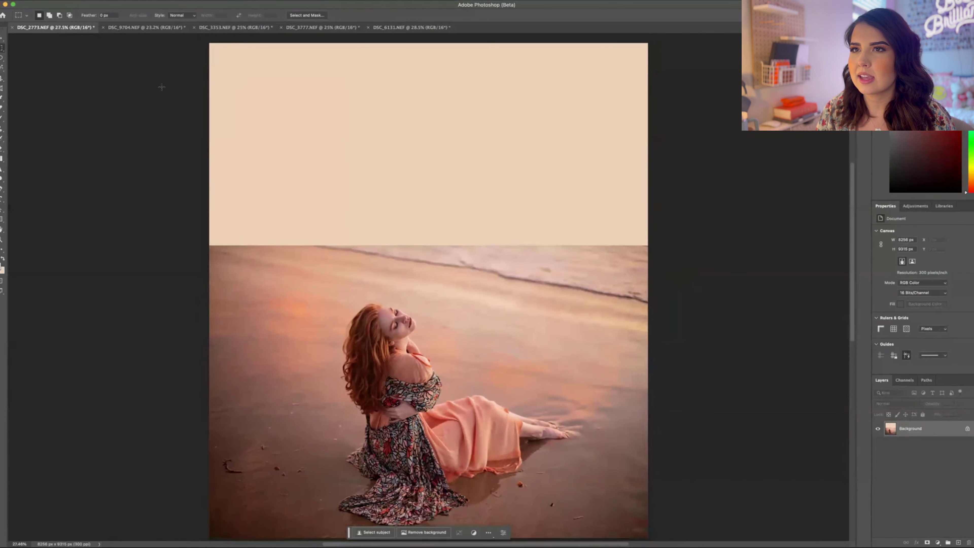
{"action": "left_click_drag", "start_coordinate": [189, 45], "coordinate": [650, 256]}
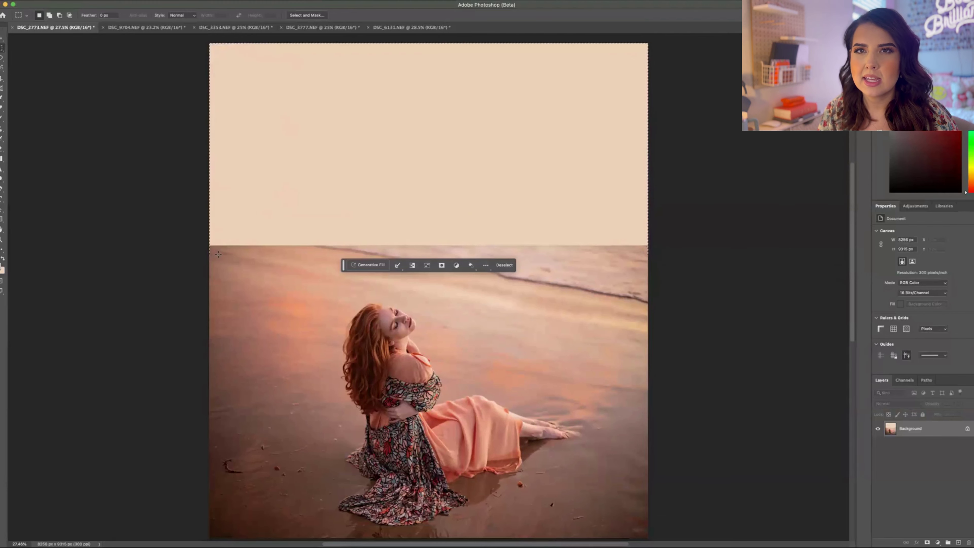
{"action": "key", "text": "super+d"}
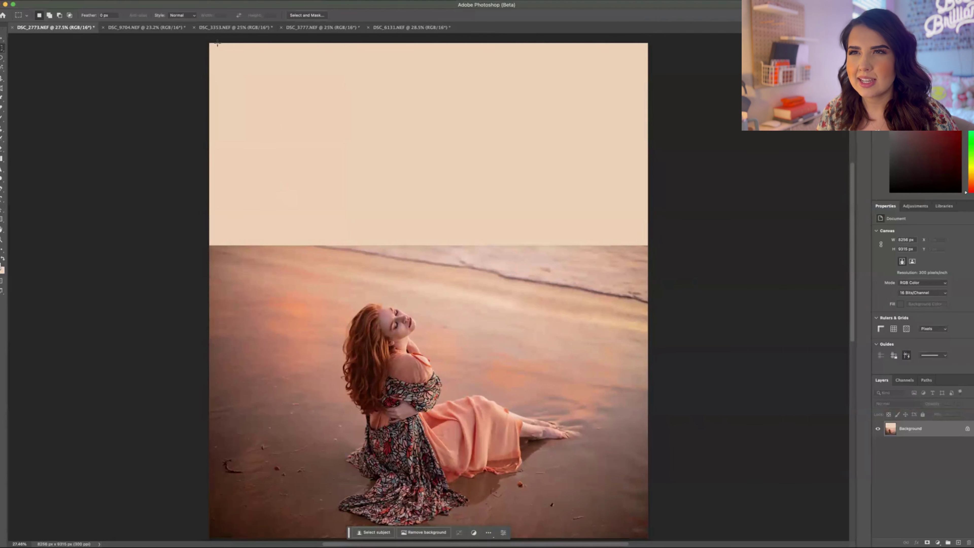
{"action": "left_click_drag", "start_coordinate": [201, 43], "coordinate": [679, 251]}
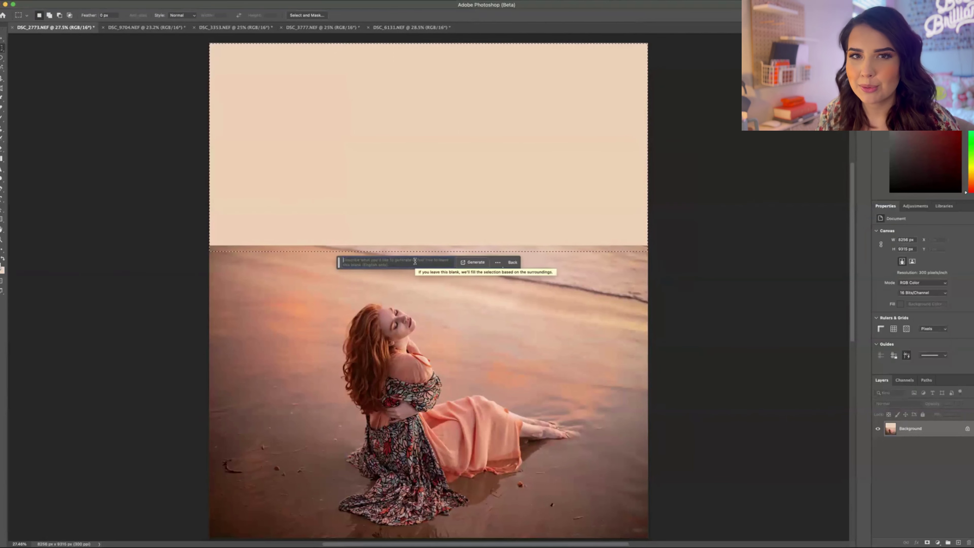
{"action": "left_click", "coordinate": [474, 262]}
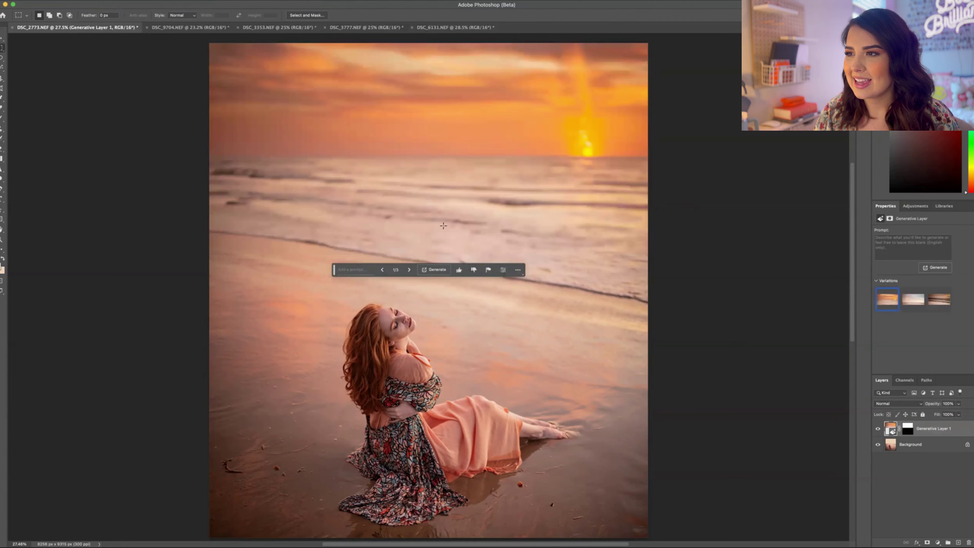
- Compare the generated sky and sea variations, and rate the third one with the dark breaking waves negatively
{"action": "scroll", "coordinate": [462, 225], "scroll_direction": "down", "scroll_amount": 2}
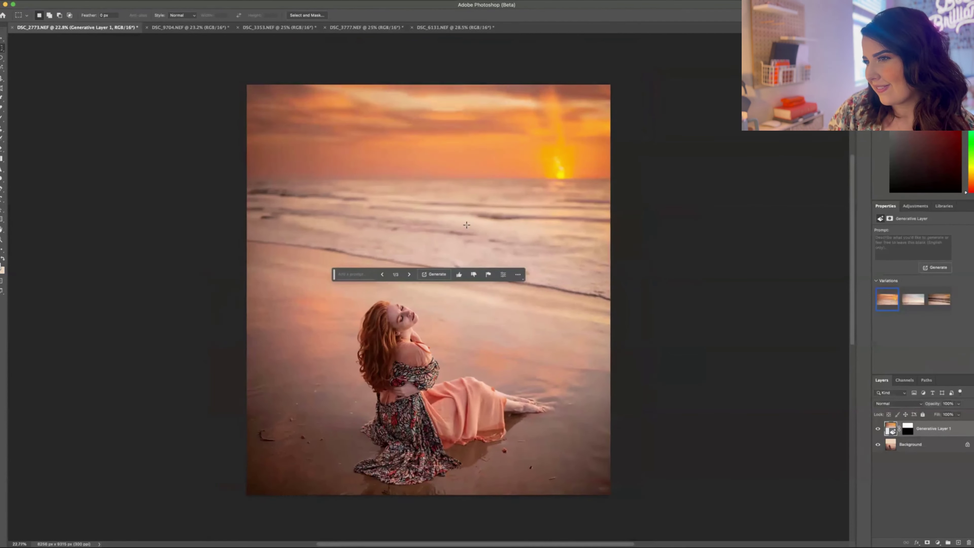
{"action": "scroll", "coordinate": [437, 226], "scroll_direction": "down", "scroll_amount": 1}
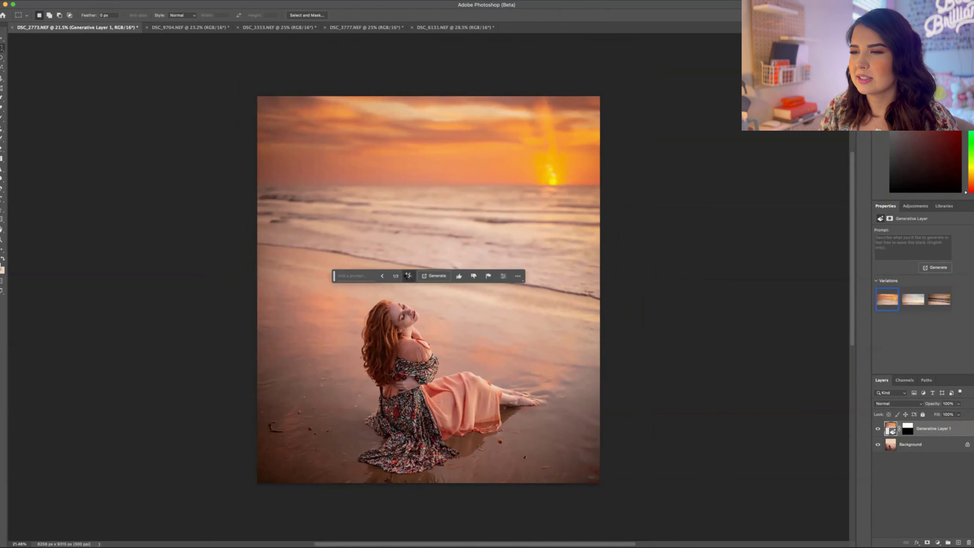
{"action": "left_click", "coordinate": [408, 276]}
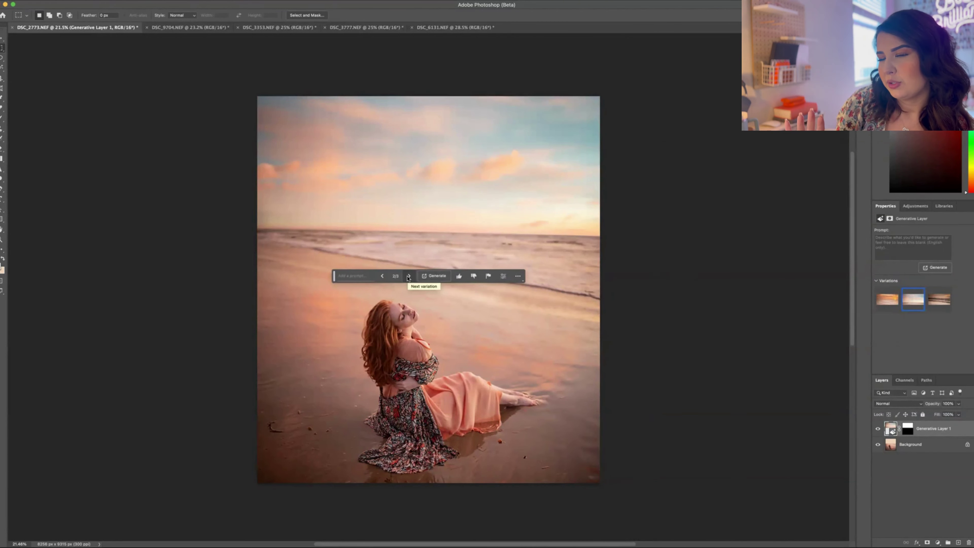
{"action": "left_click", "coordinate": [409, 276]}
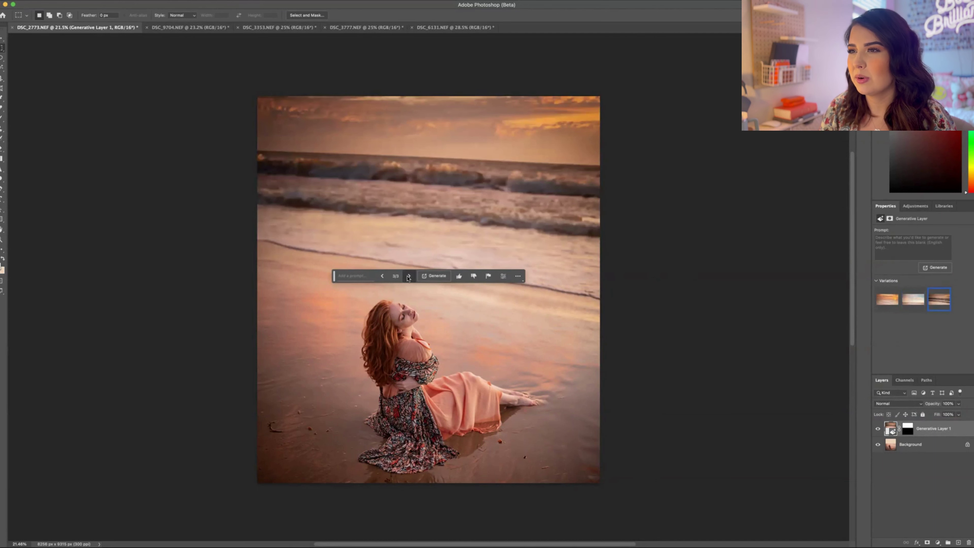
{"action": "left_click", "coordinate": [409, 276]}
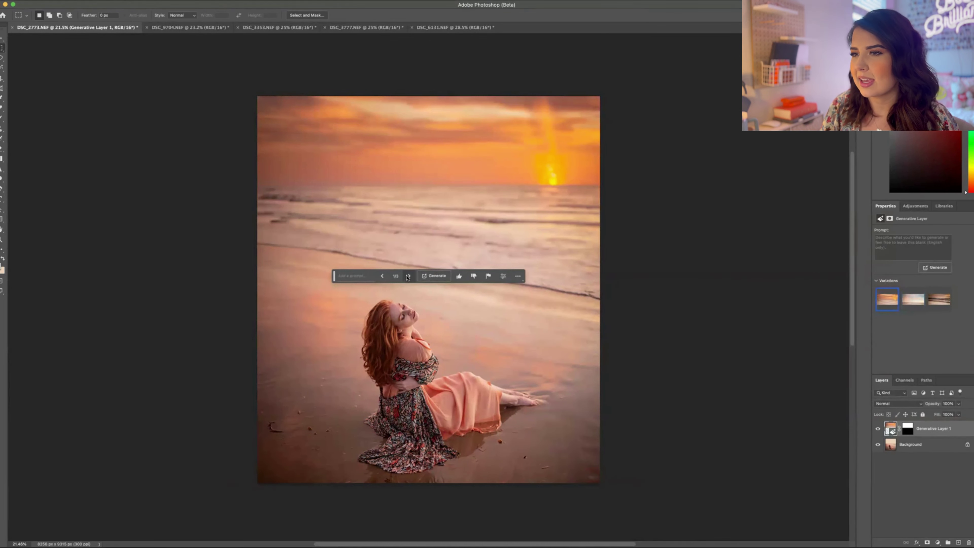
{"action": "left_click", "coordinate": [408, 276]}
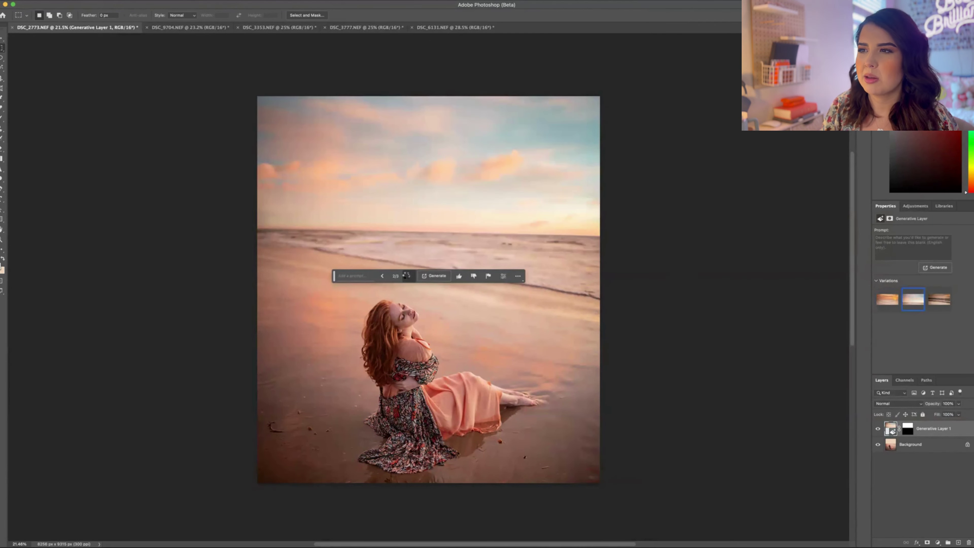
{"action": "left_click", "coordinate": [408, 276]}
{"action": "left_click", "coordinate": [473, 276]}
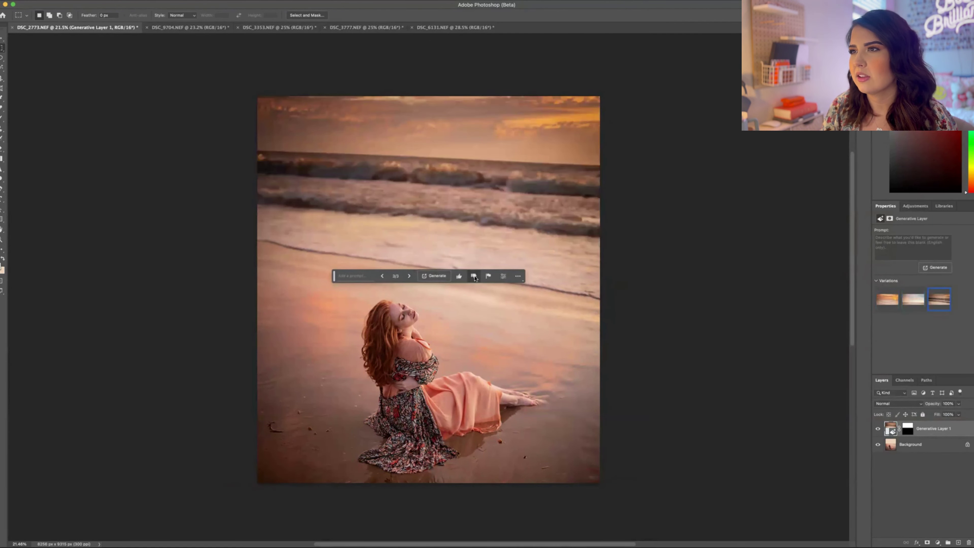
- Generate more beach variations, rating the second one with the fiery sky negatively and choosing the third one with calm golden sea as good
{"action": "left_click", "coordinate": [434, 276]}
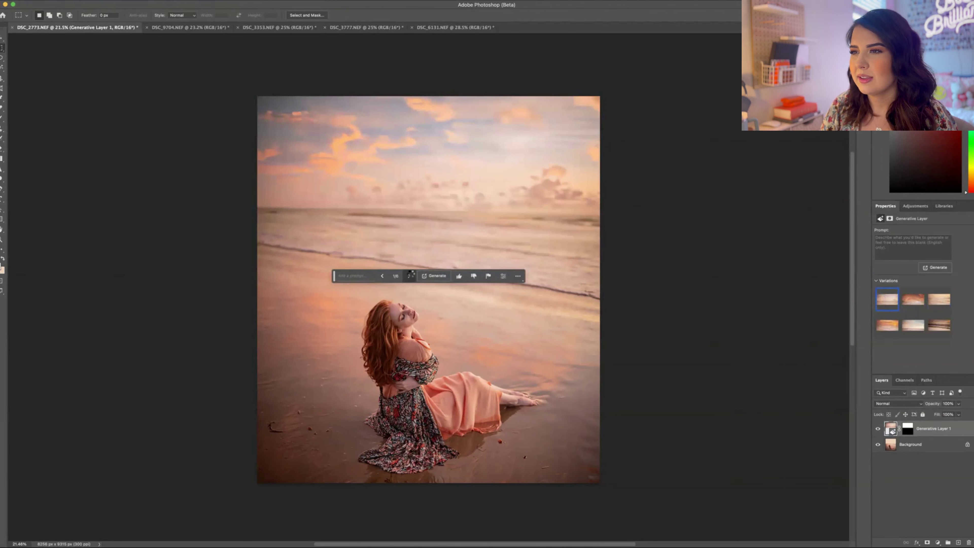
{"action": "left_click", "coordinate": [410, 276]}
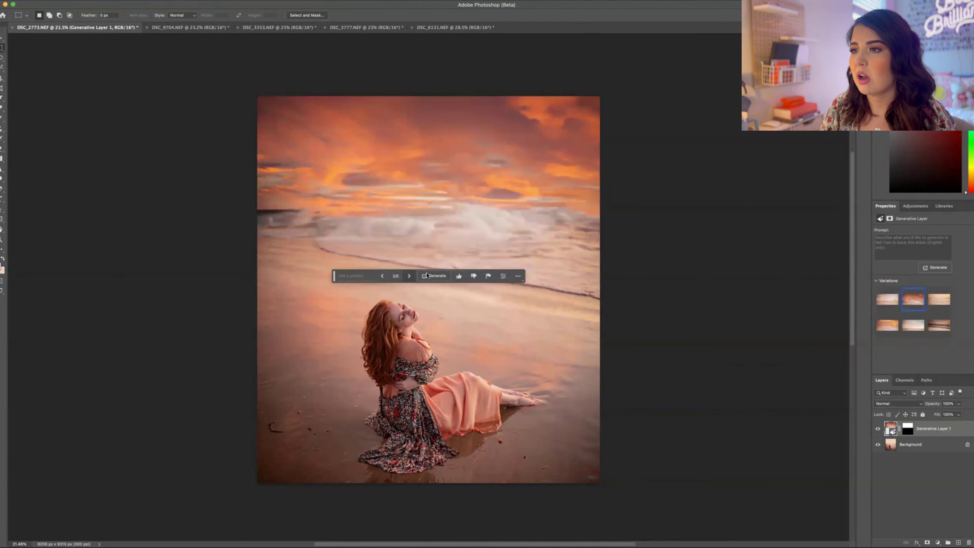
{"action": "left_click", "coordinate": [474, 276]}
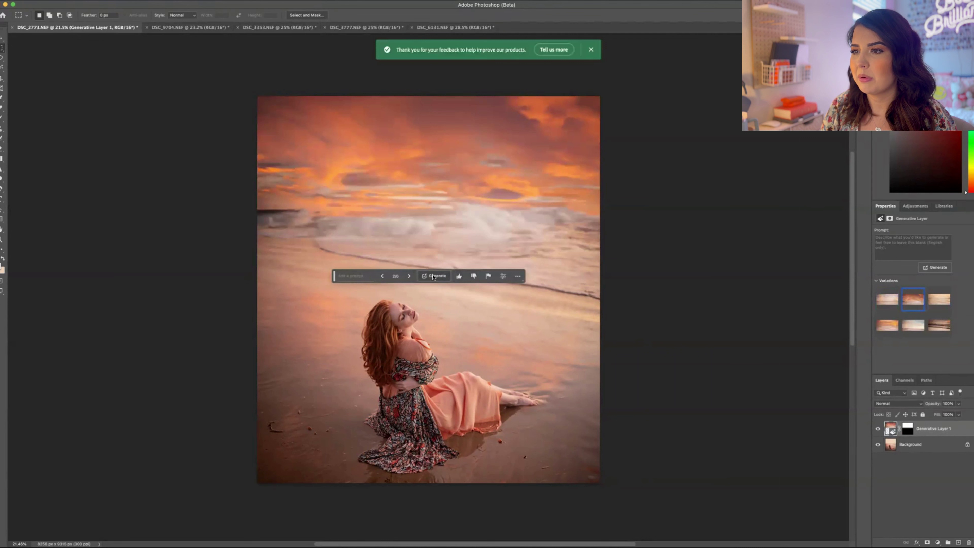
{"action": "left_click", "coordinate": [409, 276]}
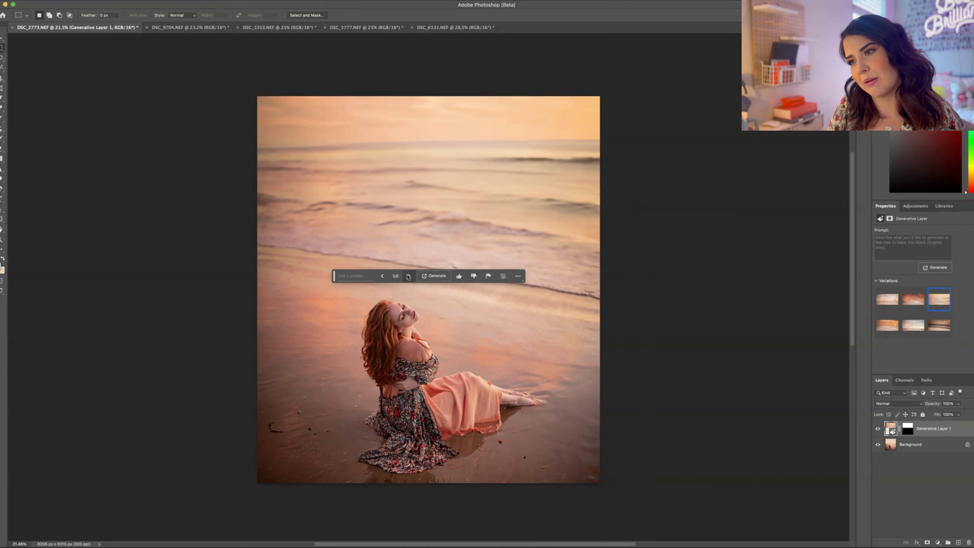
{"action": "left_click", "coordinate": [460, 276]}
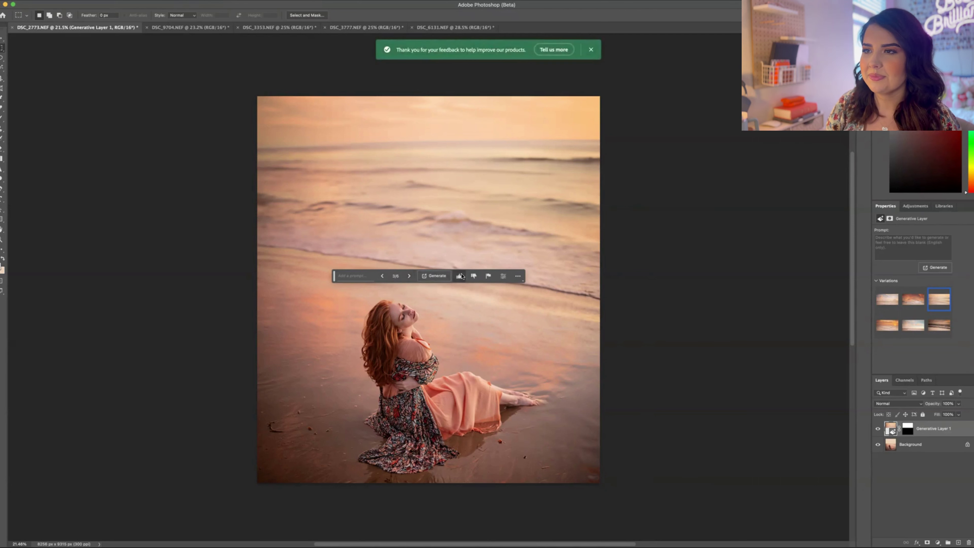
- In DSC_9704.NEF, extend the canvas to the right of the skateboarder with the Crop tool to a width of about 7350 px
{"action": "left_click", "coordinate": [182, 27]}
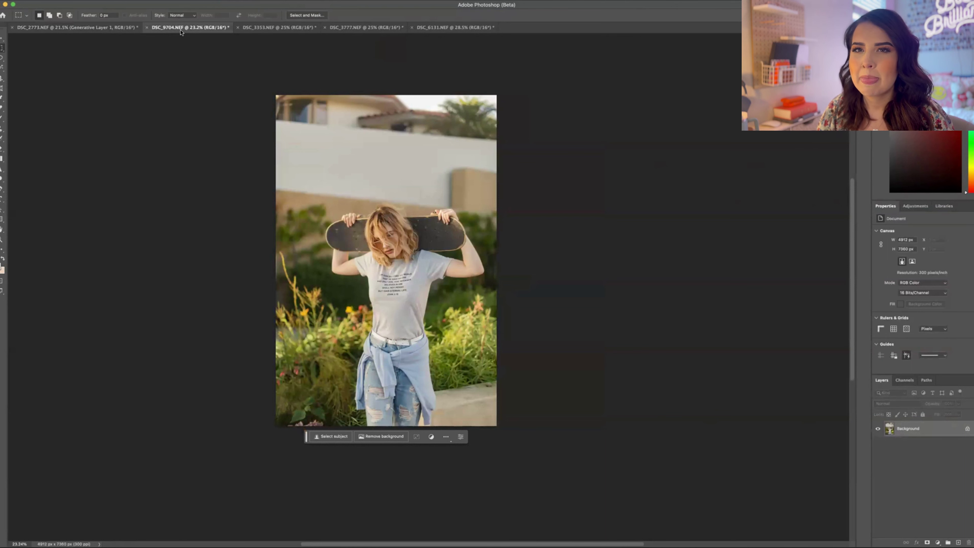
{"action": "left_click", "coordinate": [2, 79]}
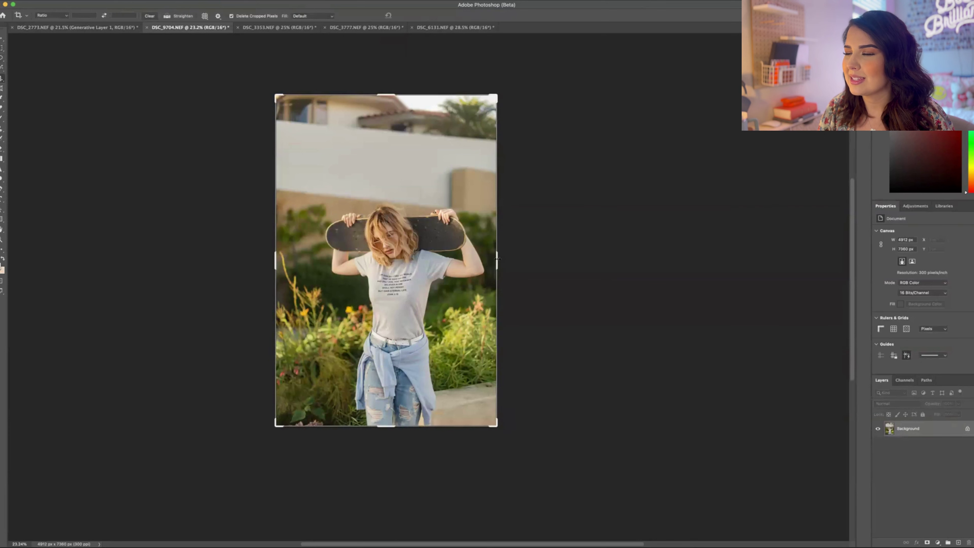
{"action": "left_click_drag", "start_coordinate": [497, 259], "coordinate": [553, 261]}
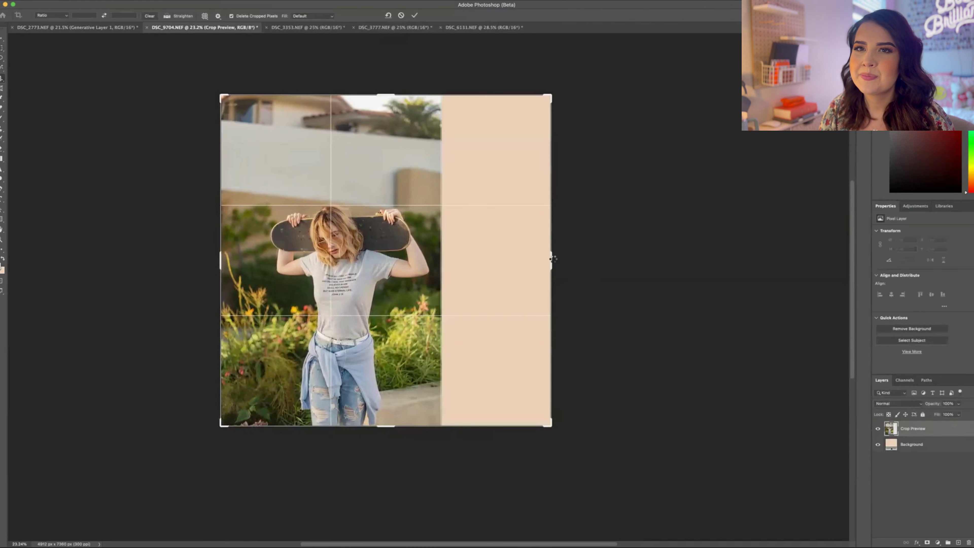
{"action": "key", "text": "Return"}
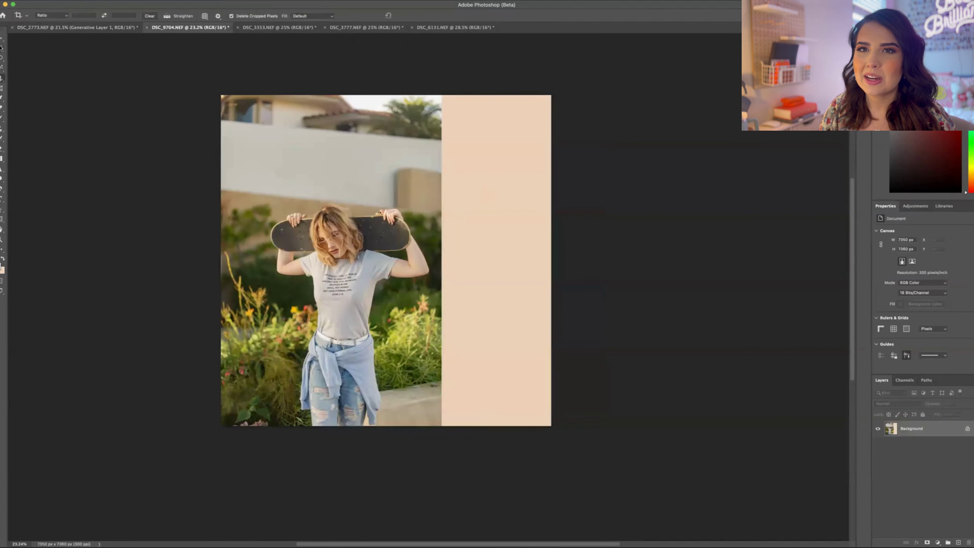
- Marquee-select the blank strip beside the skateboarder with a slight overlap into the photo, and run Generative Fill with an empty prompt
{"action": "left_click", "coordinate": [1, 47]}
{"action": "left_click_drag", "start_coordinate": [442, 94], "coordinate": [563, 442]}
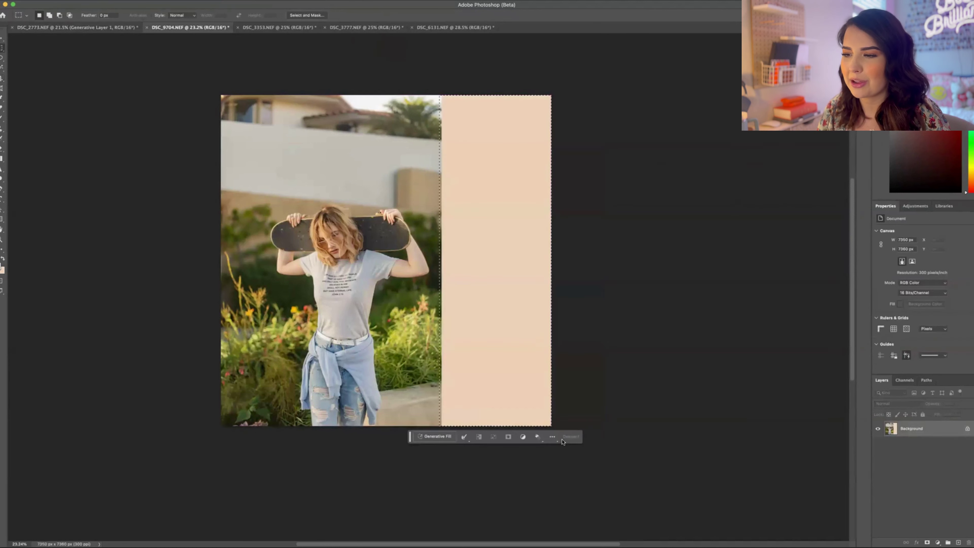
{"action": "left_click", "coordinate": [436, 438]}
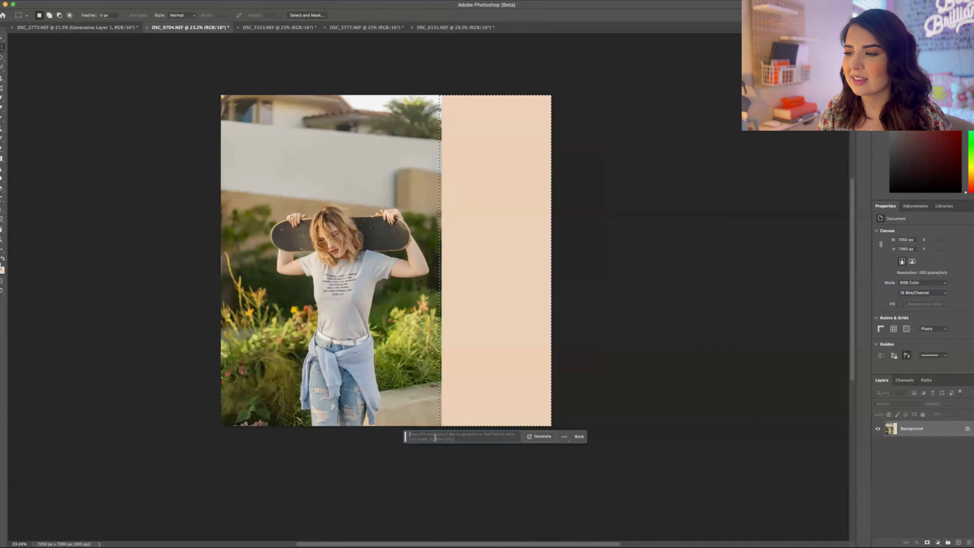
{"action": "left_click", "coordinate": [539, 436]}
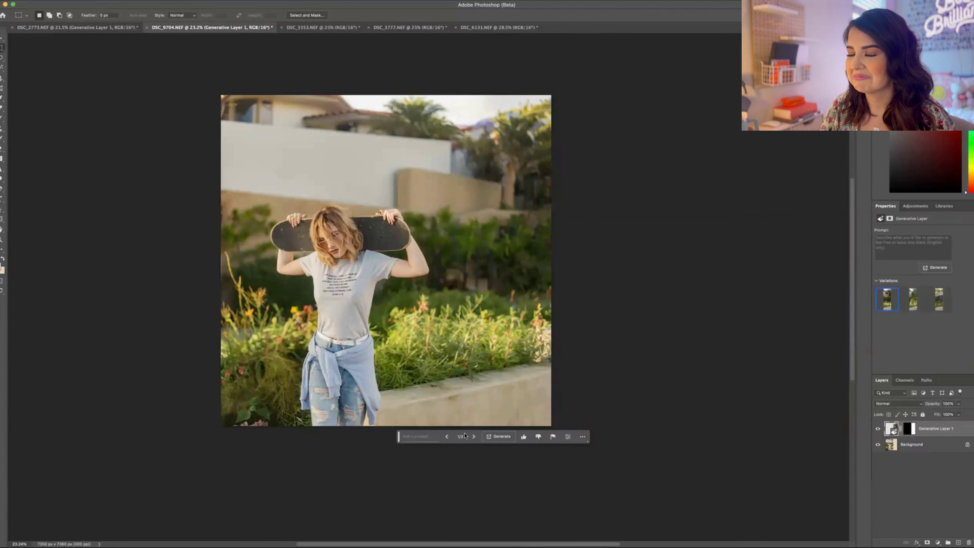
- Compare the garden variations and rate the third one with the dark arched shape negatively
{"action": "left_click", "coordinate": [473, 436]}
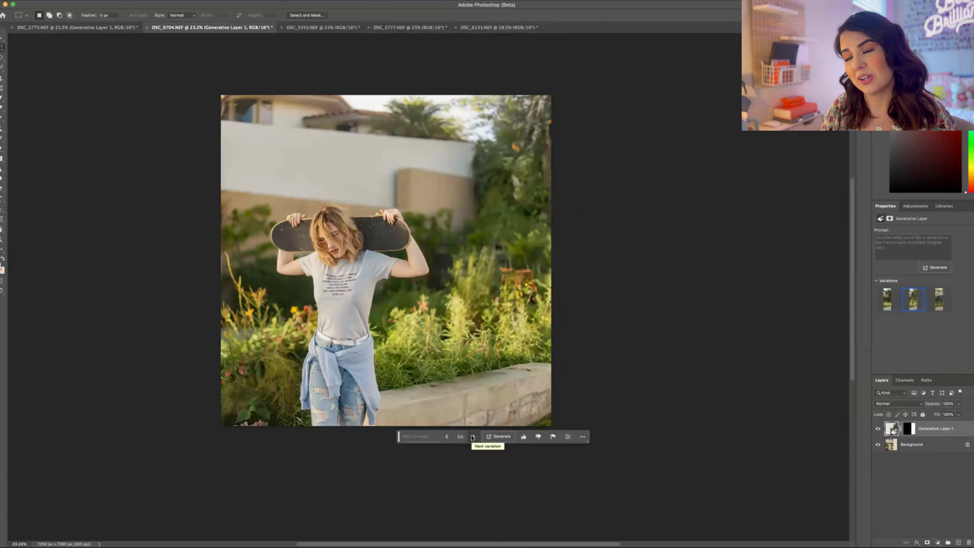
{"action": "left_click", "coordinate": [473, 436]}
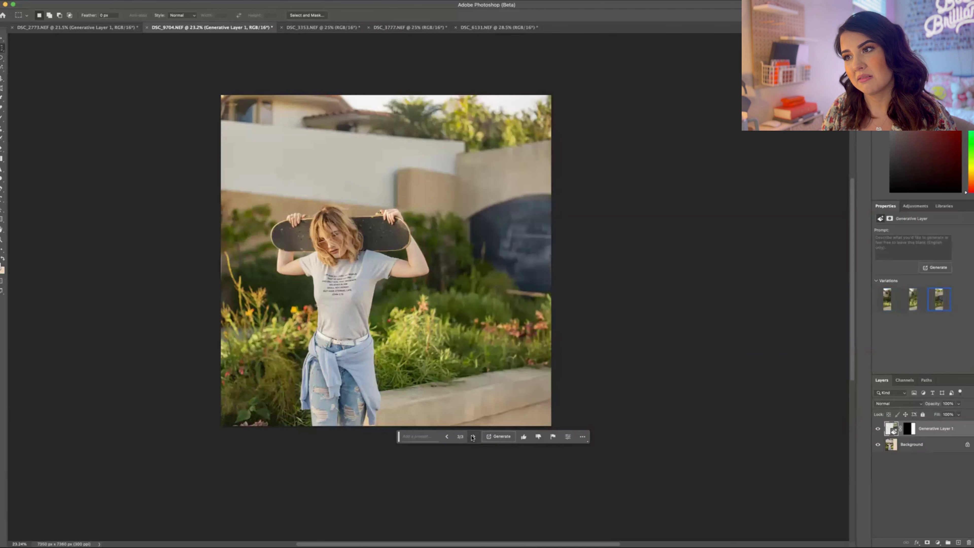
{"action": "left_click", "coordinate": [538, 436]}
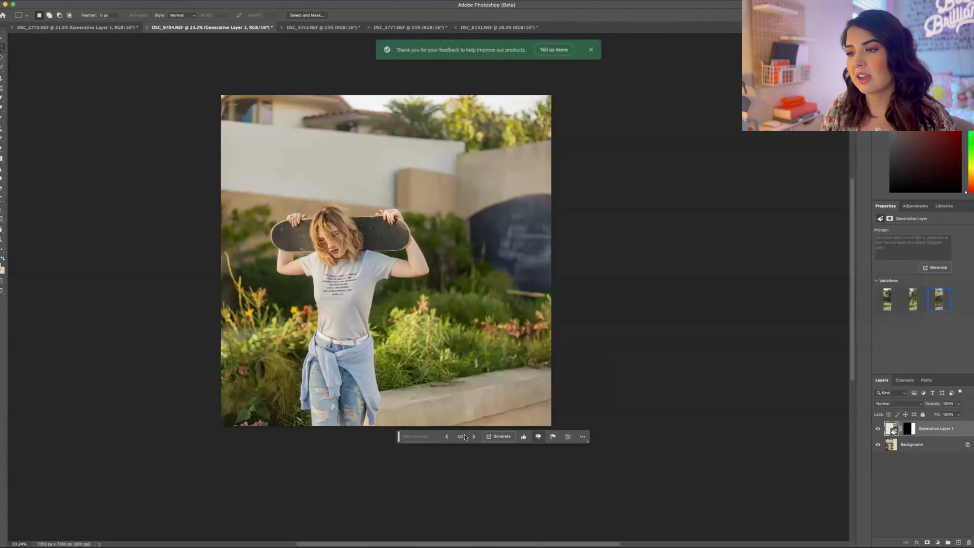
- Return to the second garden variation with the stone wall and merge the visible layers
{"action": "left_click", "coordinate": [447, 436]}
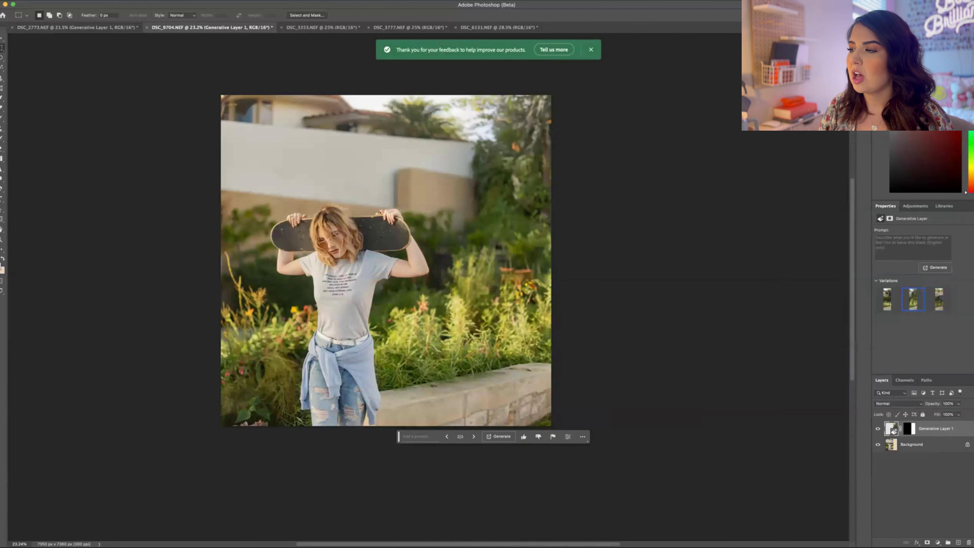
{"action": "right_click", "coordinate": [912, 446]}
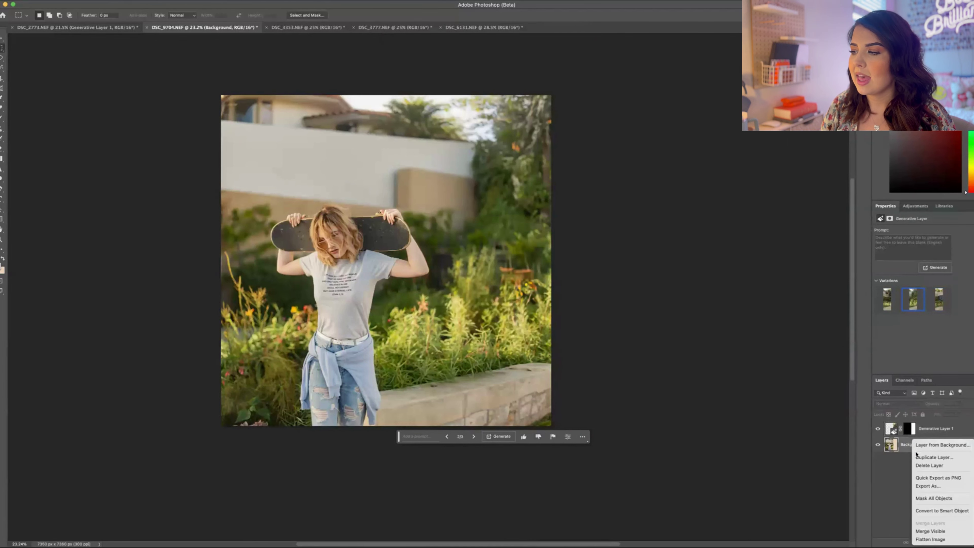
{"action": "left_click", "coordinate": [928, 531]}
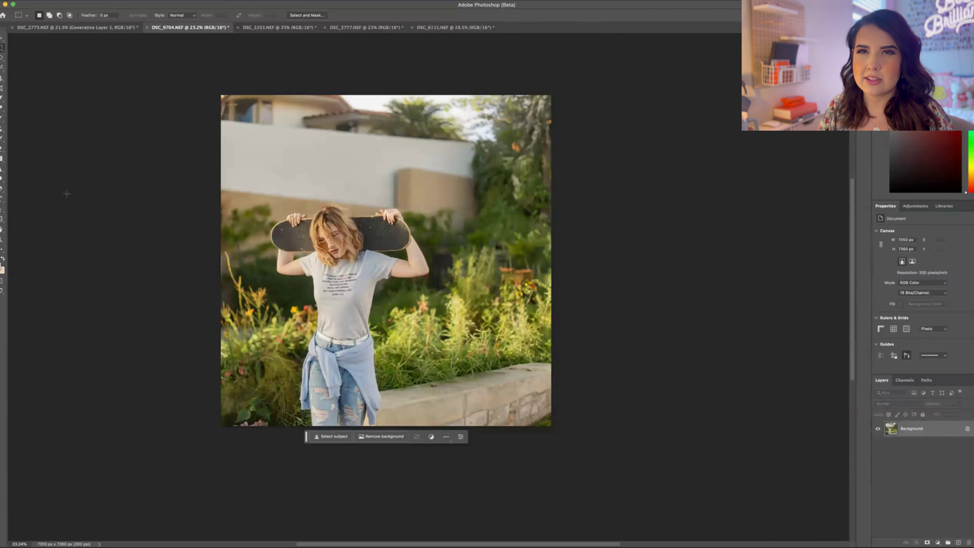
- Extend the canvas to the left of the skateboarder with the Crop tool to a width of about 10985 px
{"action": "left_click", "coordinate": [2, 79]}
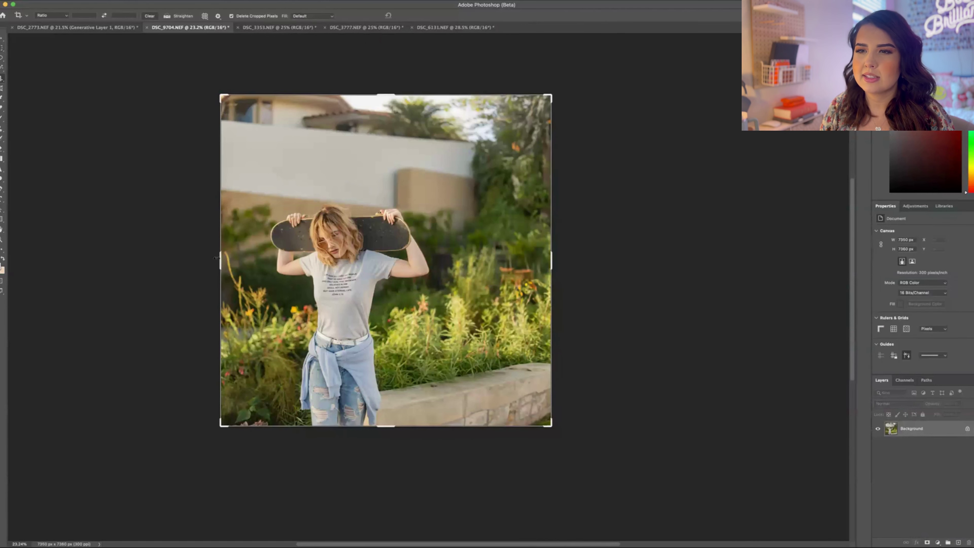
{"action": "left_click_drag", "start_coordinate": [220, 261], "coordinate": [139, 262]}
{"action": "key", "text": "Return"}
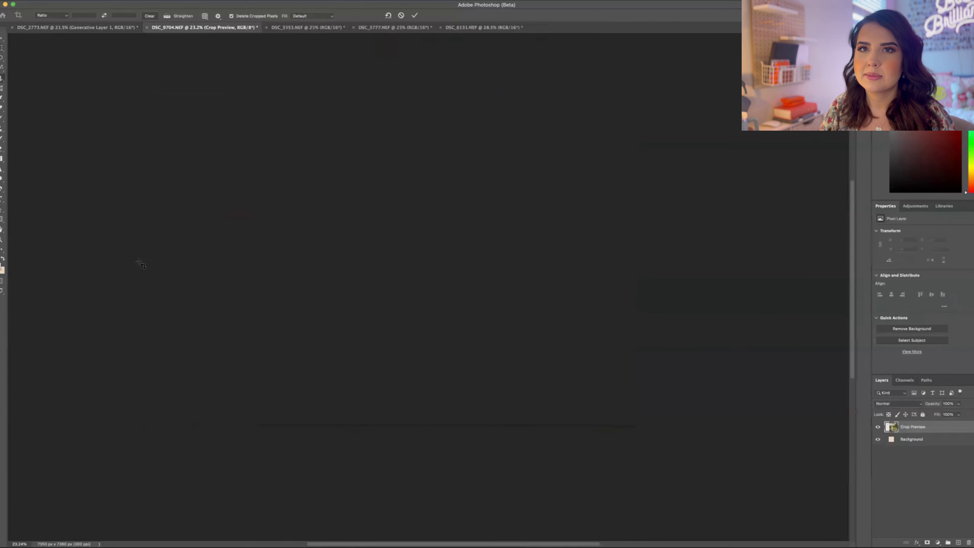
- Marquee-select the blank left strip with a slight overlap into the skateboarder photo, and run Generative Fill with an empty prompt
{"action": "key", "text": "m"}
{"action": "left_click_drag", "start_coordinate": [139, 96], "coordinate": [300, 414]}
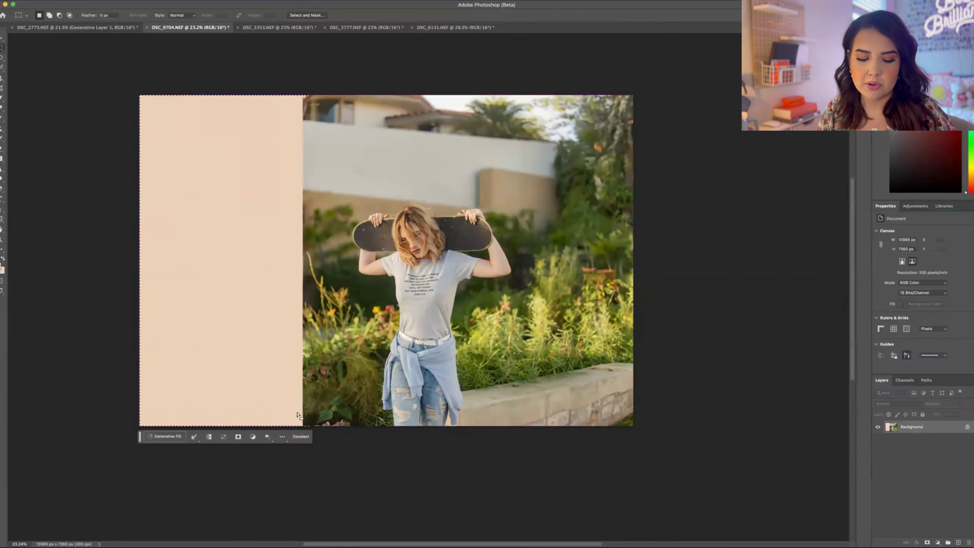
{"action": "key", "text": "super+d"}
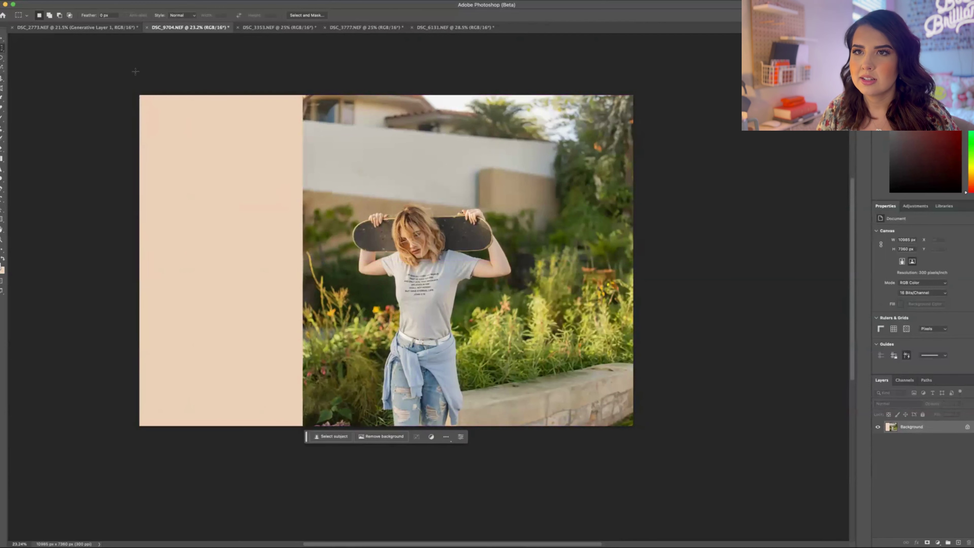
{"action": "left_click_drag", "start_coordinate": [133, 88], "coordinate": [312, 450]}
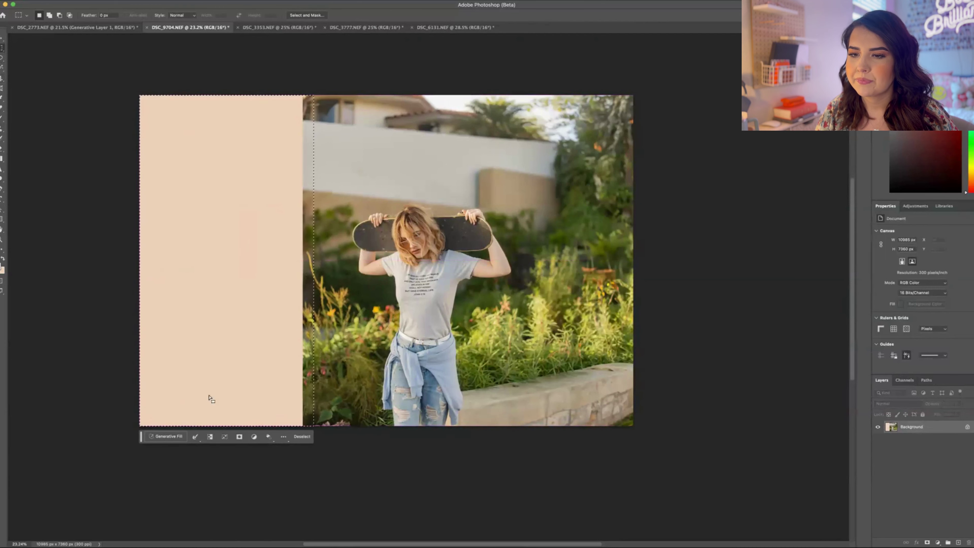
{"action": "left_click", "coordinate": [167, 437]}
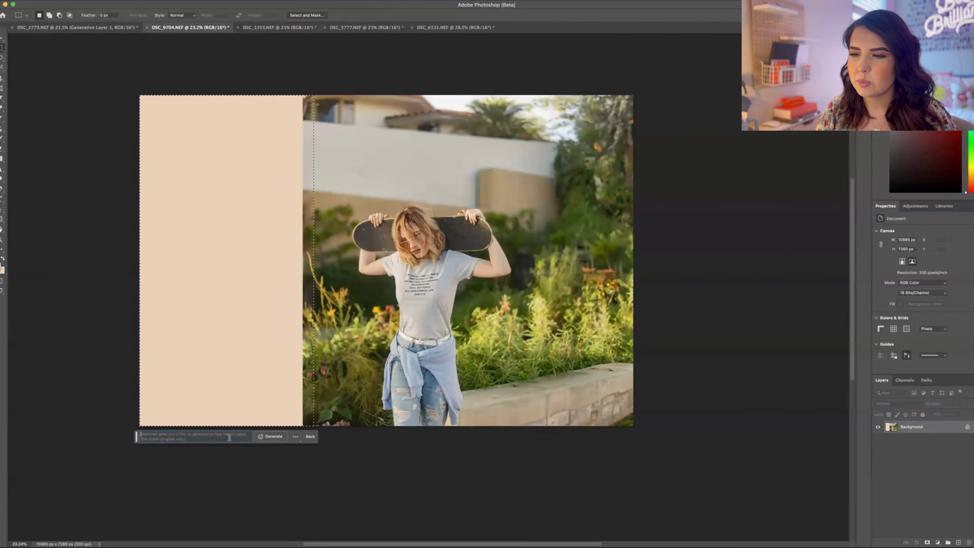
{"action": "left_click", "coordinate": [266, 436]}
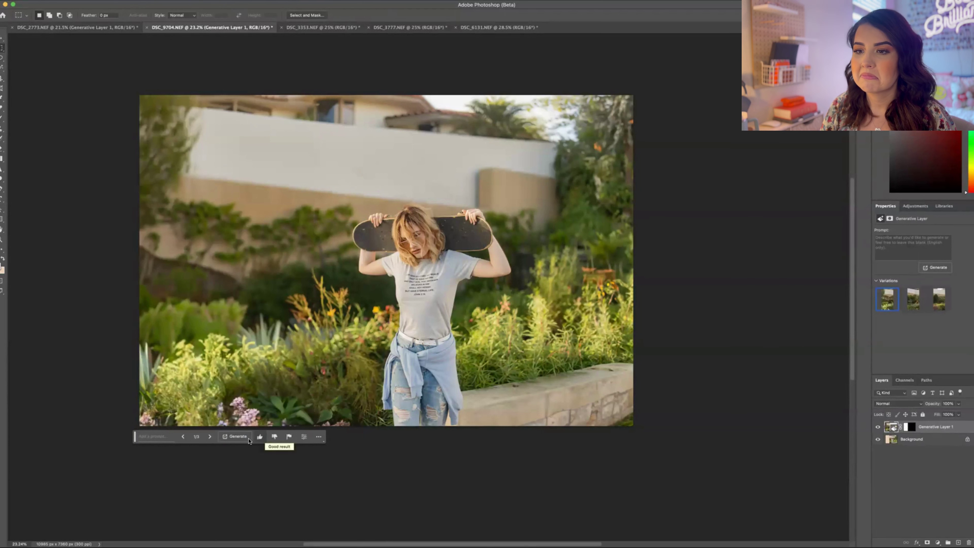
- Compare the three generated variations of the garden and wall to the left of the skateboarder
{"action": "left_click", "coordinate": [210, 437]}
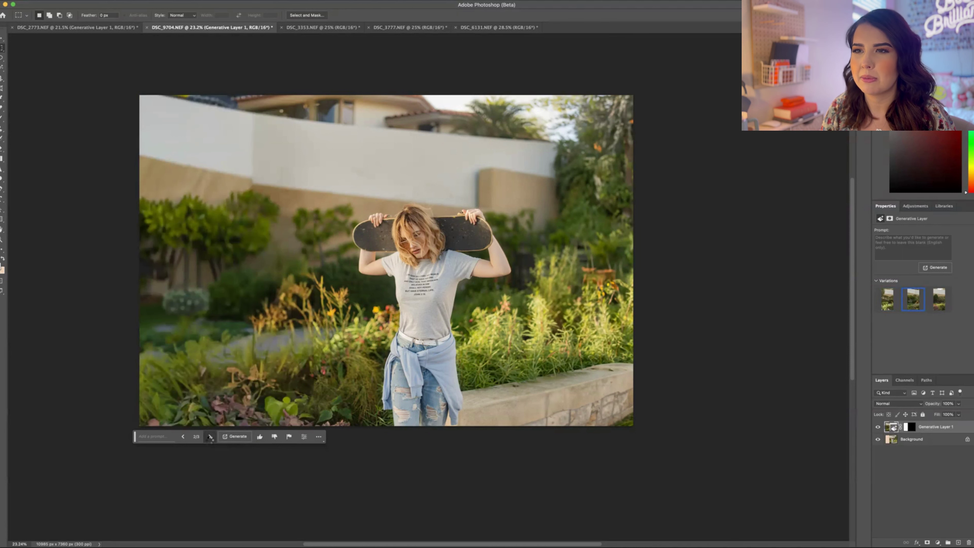
{"action": "left_click", "coordinate": [210, 437]}
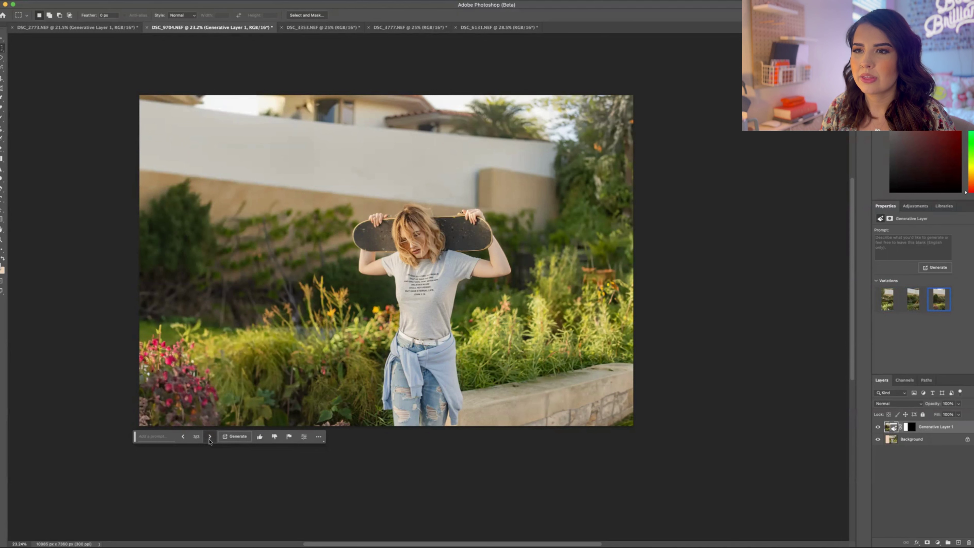
{"action": "left_click", "coordinate": [210, 437]}
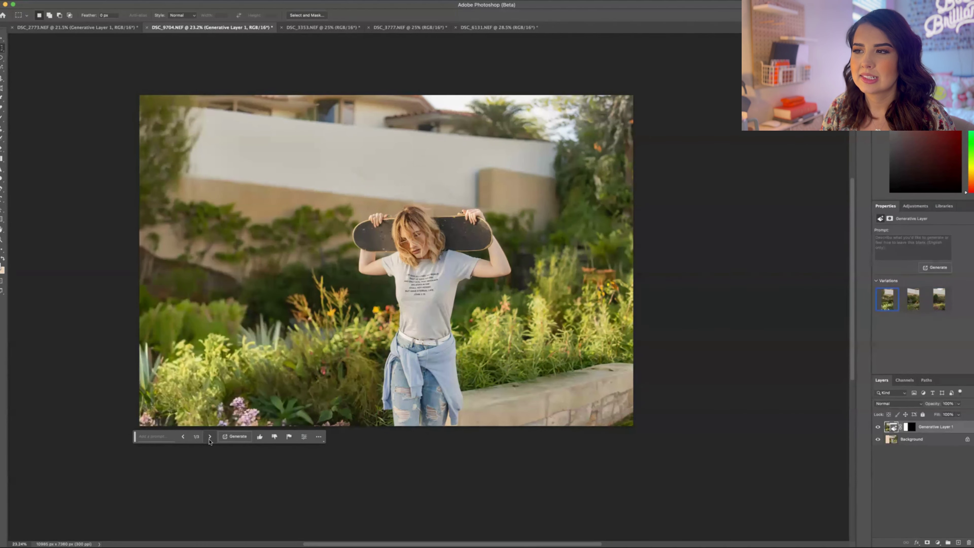
{"action": "scroll", "coordinate": [251, 348], "scroll_direction": "down", "scroll_amount": 2}
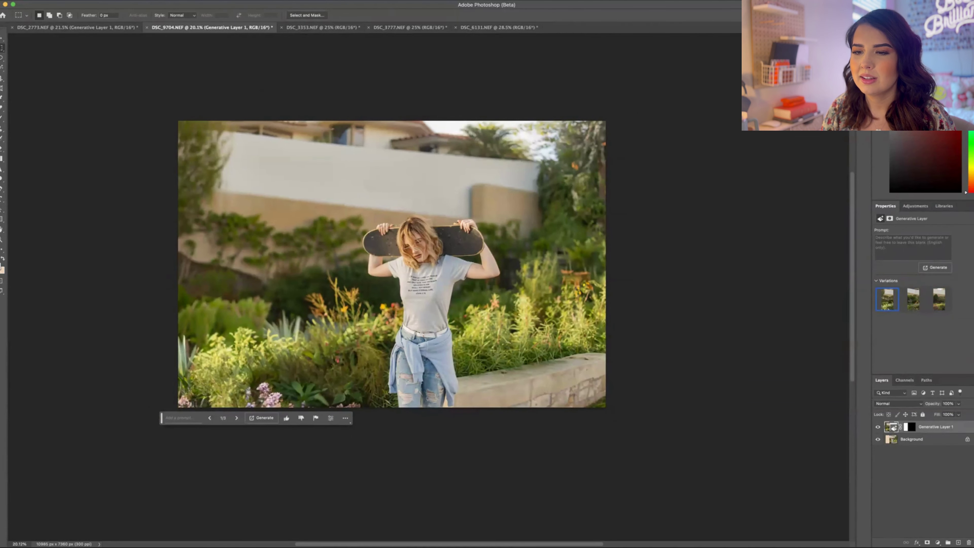
{"action": "left_click", "coordinate": [210, 418]}
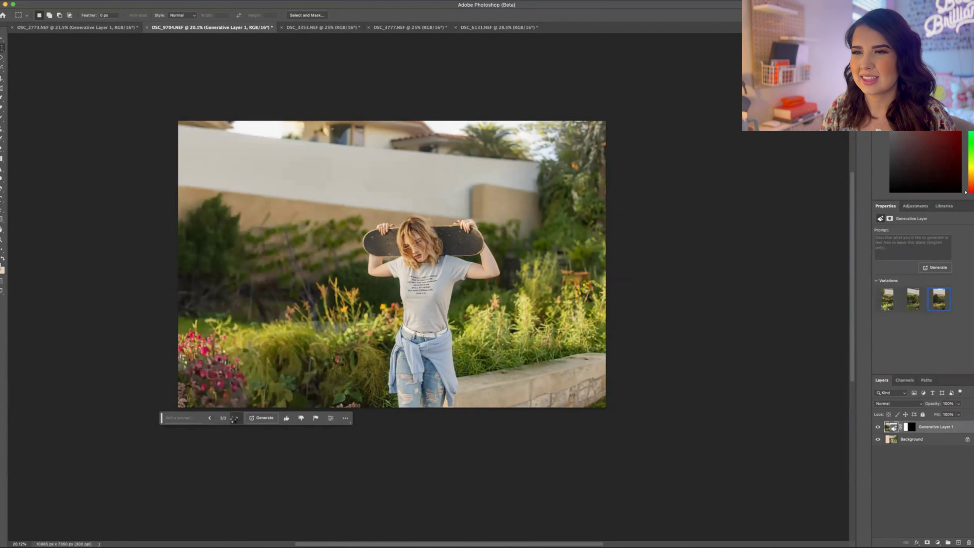
- Return to the first variation with the agave and purple flowers, and merge the visible layers
{"action": "left_click", "coordinate": [234, 418]}
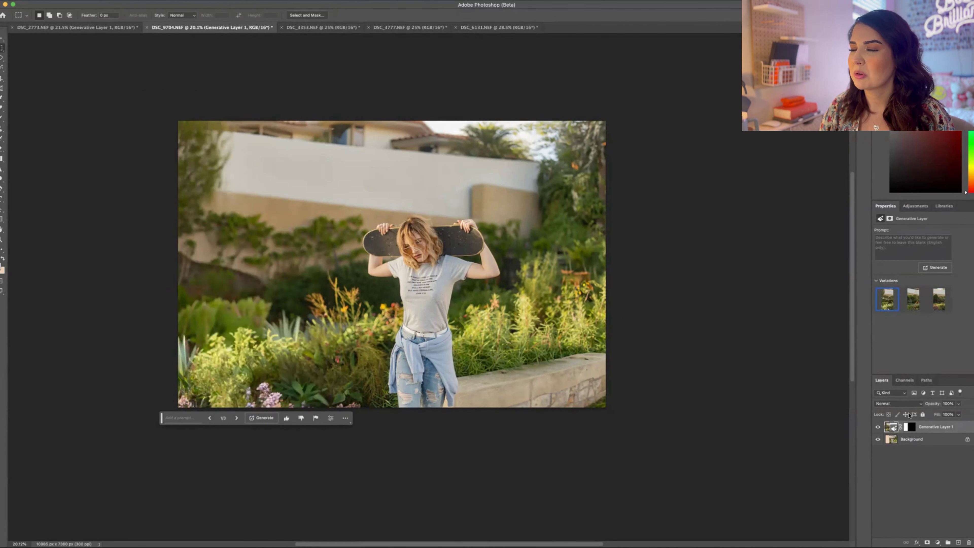
{"action": "right_click", "coordinate": [908, 440]}
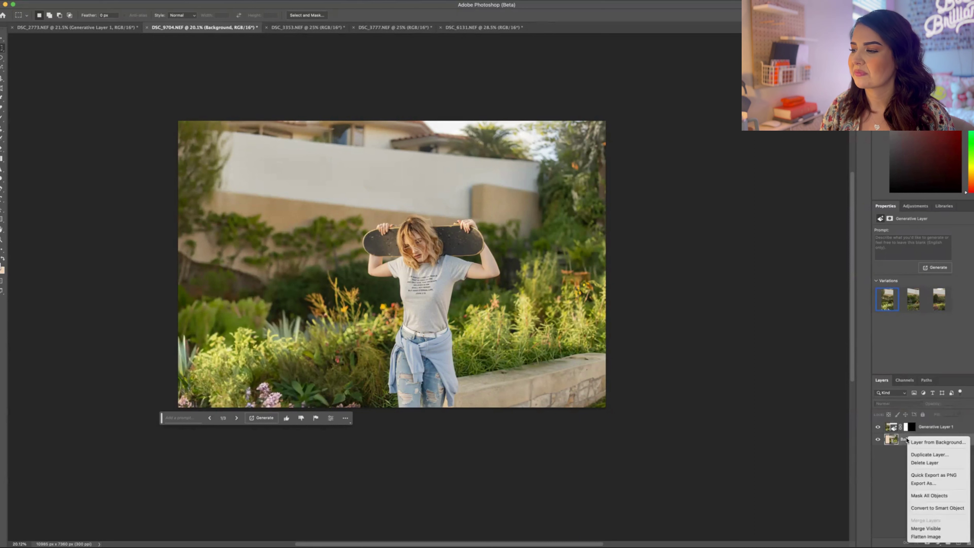
{"action": "left_click", "coordinate": [914, 532]}
- Extend the canvas above the skateboarder photo with the Crop tool to a height of about 11073 px
{"action": "key", "text": "c"}
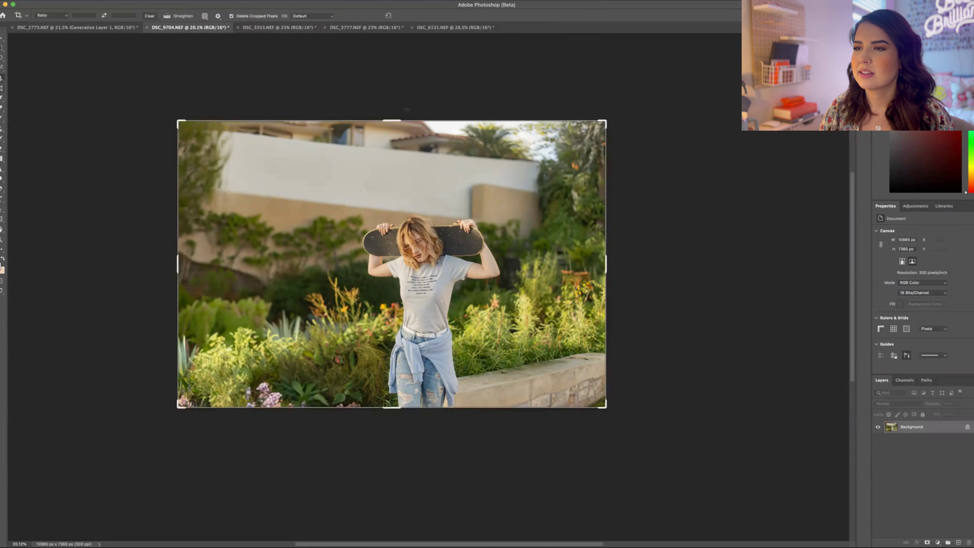
{"action": "left_click_drag", "start_coordinate": [396, 116], "coordinate": [398, 47]}
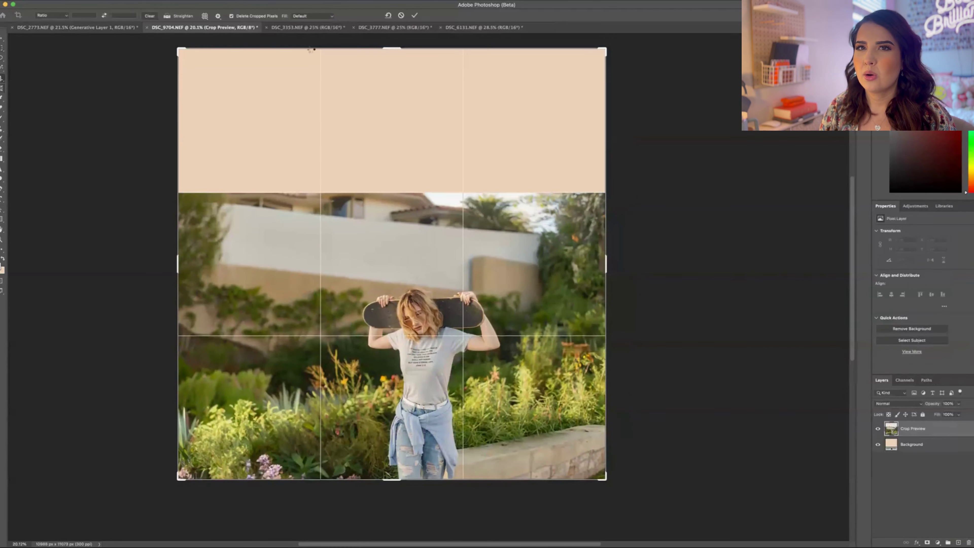
{"action": "left_click", "coordinate": [5, 48]}
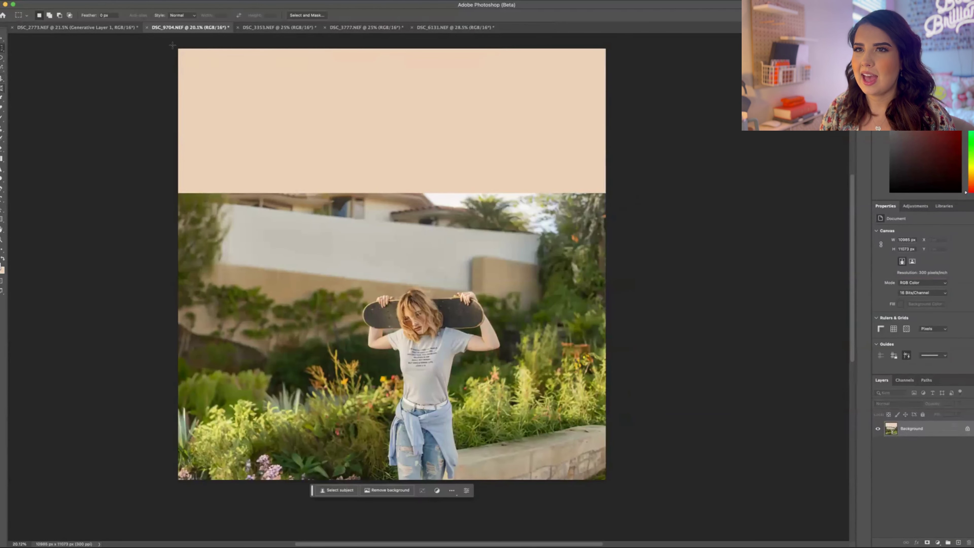
- Marquee-select the blank area above the house with a slight overlap into the photo, and run Generative Fill with an empty prompt
{"action": "left_click_drag", "start_coordinate": [172, 45], "coordinate": [626, 200]}
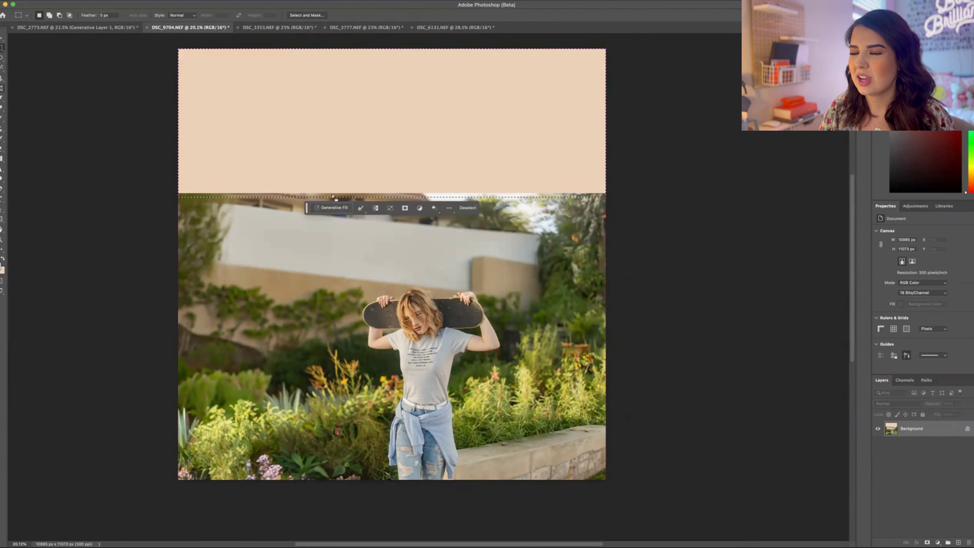
{"action": "left_click", "coordinate": [332, 207]}
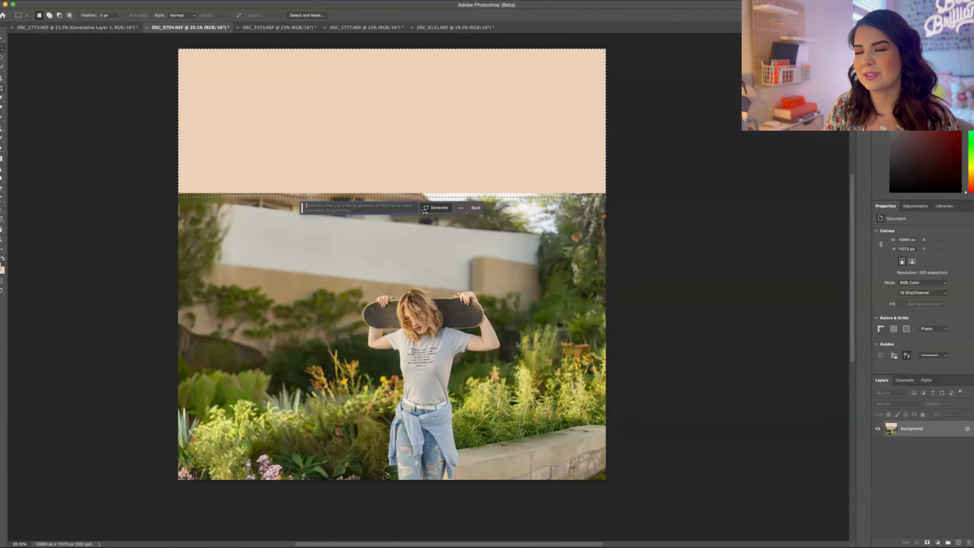
{"action": "left_click", "coordinate": [425, 208]}
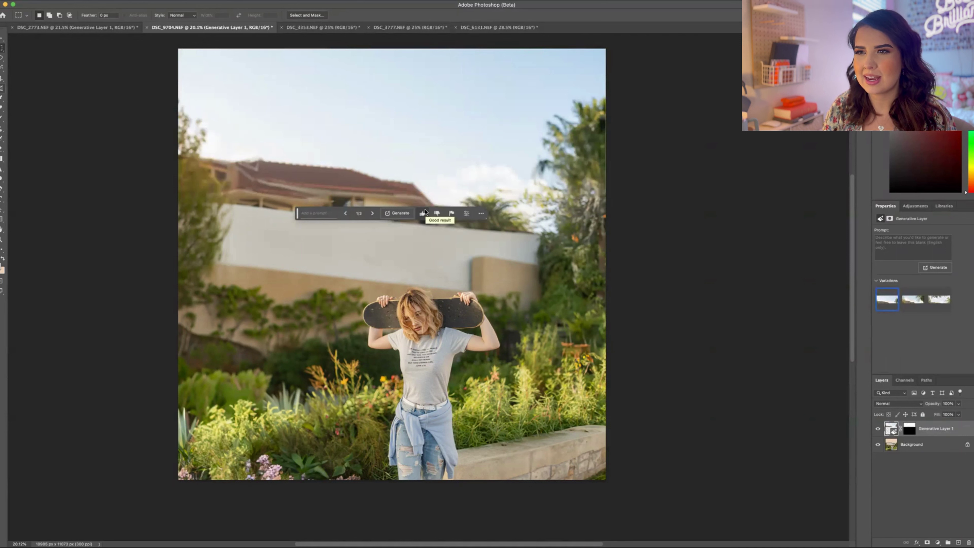
- Compare the generated sky variations and keep the third one with the overhanging branches and palm tree
{"action": "left_click", "coordinate": [372, 214]}
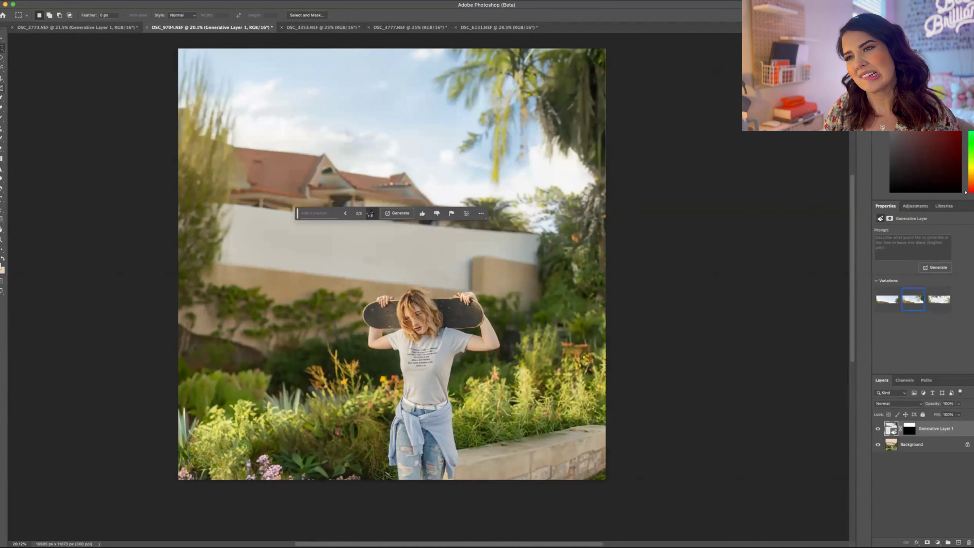
{"action": "left_click", "coordinate": [371, 213]}
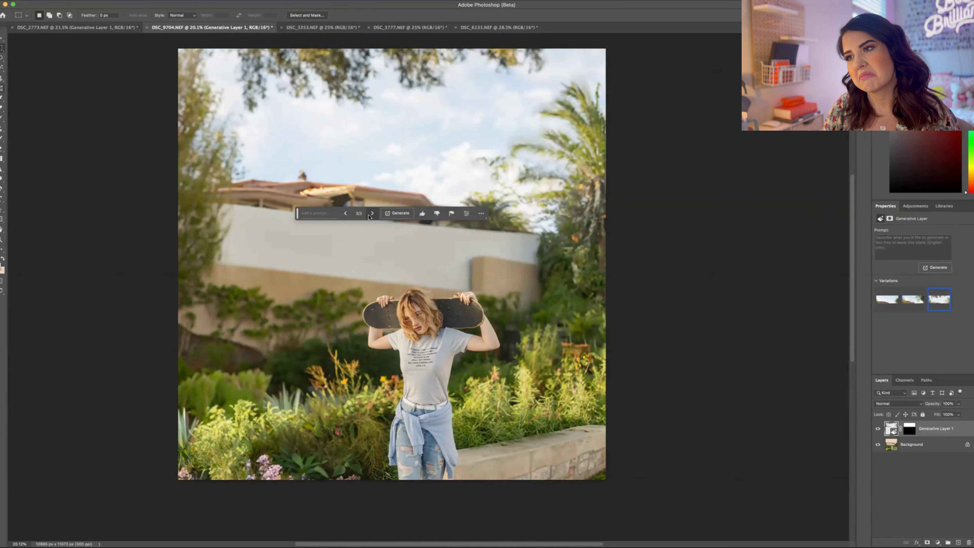
{"action": "scroll", "coordinate": [324, 270], "scroll_direction": "down", "scroll_amount": 3}
{"action": "scroll", "coordinate": [323, 271], "scroll_direction": "down", "scroll_amount": 2}
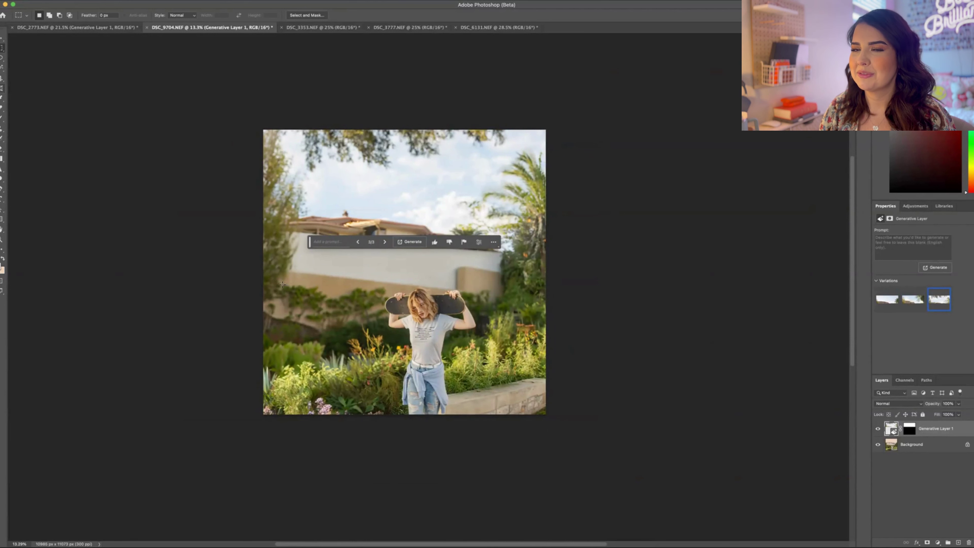
- In DSC_3353.NEF, extend the canvas to the right of the seated woman with the Crop tool to a width of about 10117 px
{"action": "left_click", "coordinate": [314, 30]}
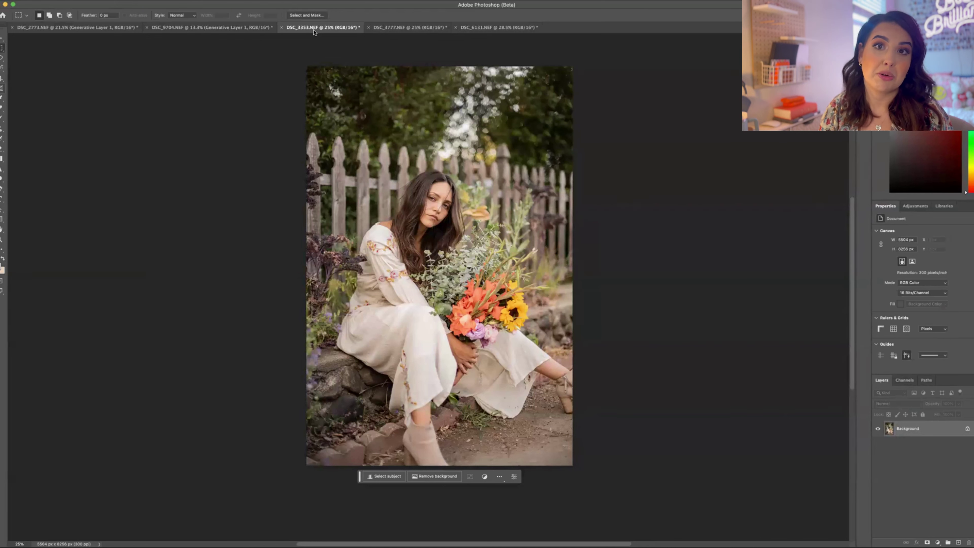
{"action": "left_click", "coordinate": [2, 78]}
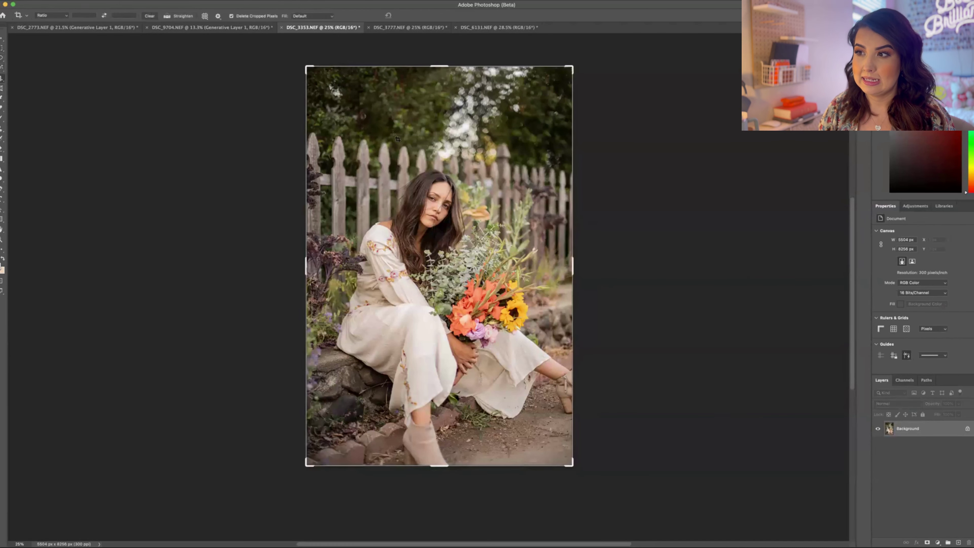
{"action": "left_click_drag", "start_coordinate": [578, 256], "coordinate": [683, 264]}
{"action": "key", "text": "Return"}
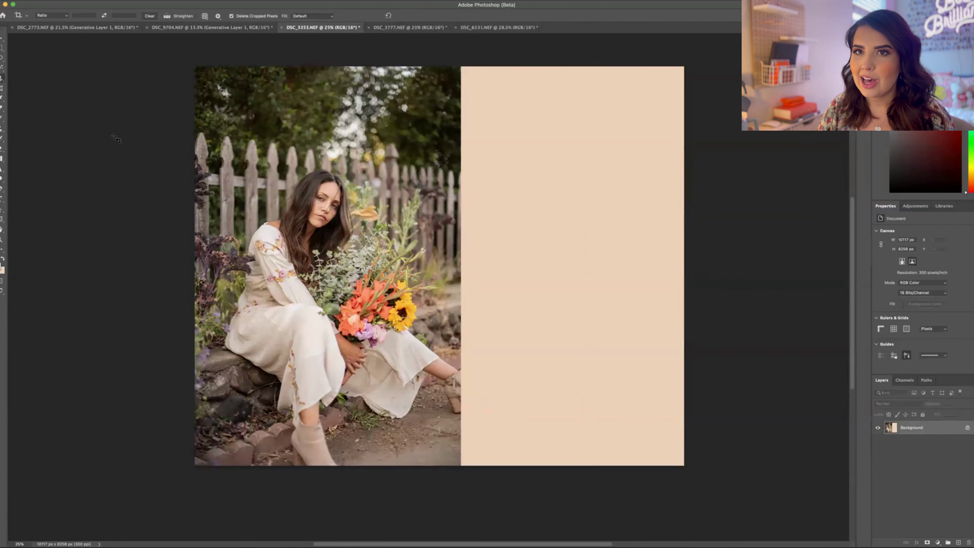
- Marquee-select the blank area beside the seated woman with a slight overlap into the photo, and run Generative Fill with an empty prompt
{"action": "left_click", "coordinate": [2, 47]}
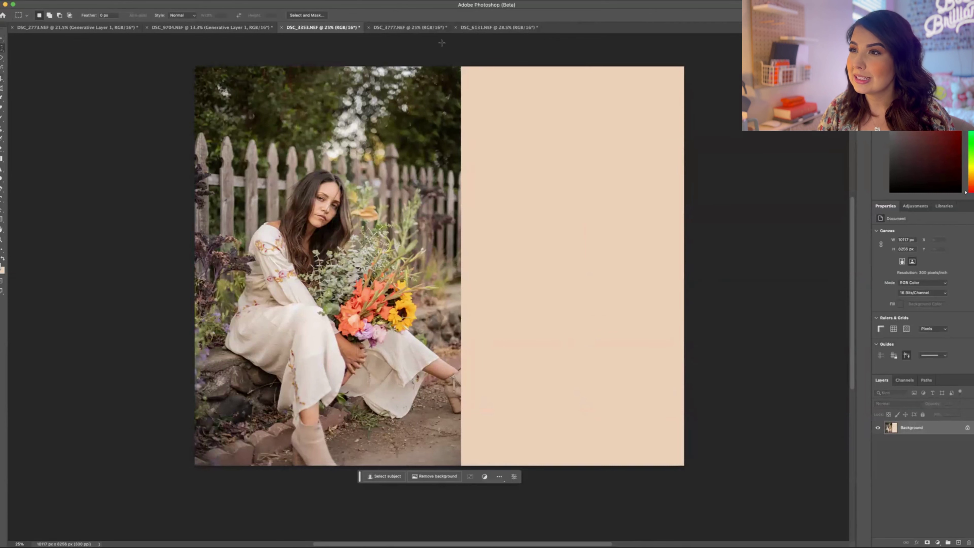
{"action": "left_click_drag", "start_coordinate": [454, 69], "coordinate": [724, 481]}
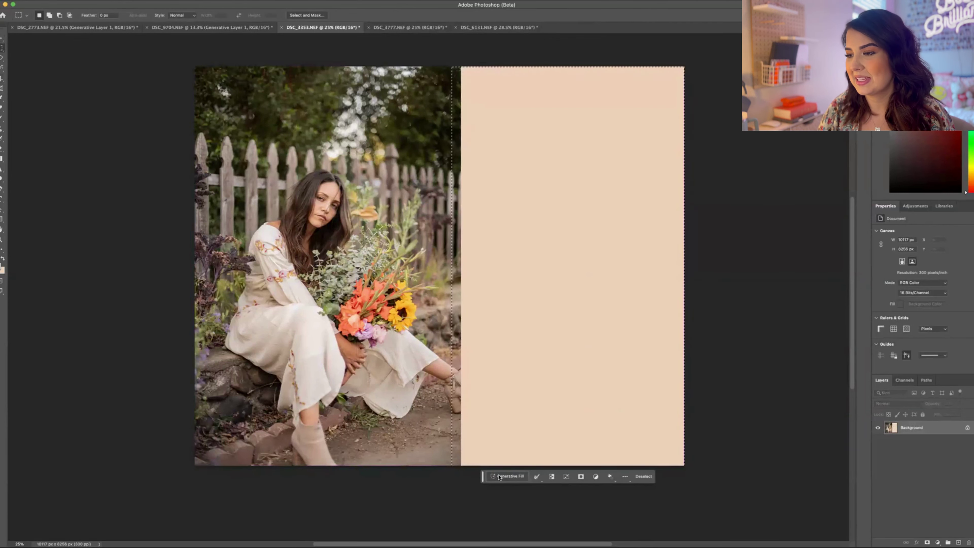
{"action": "left_click", "coordinate": [508, 476]}
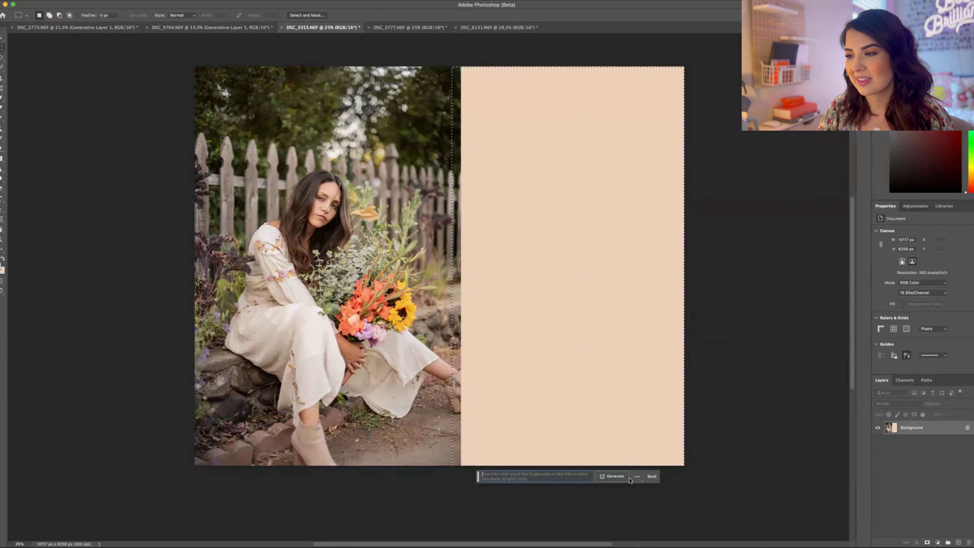
{"action": "left_click", "coordinate": [614, 480]}
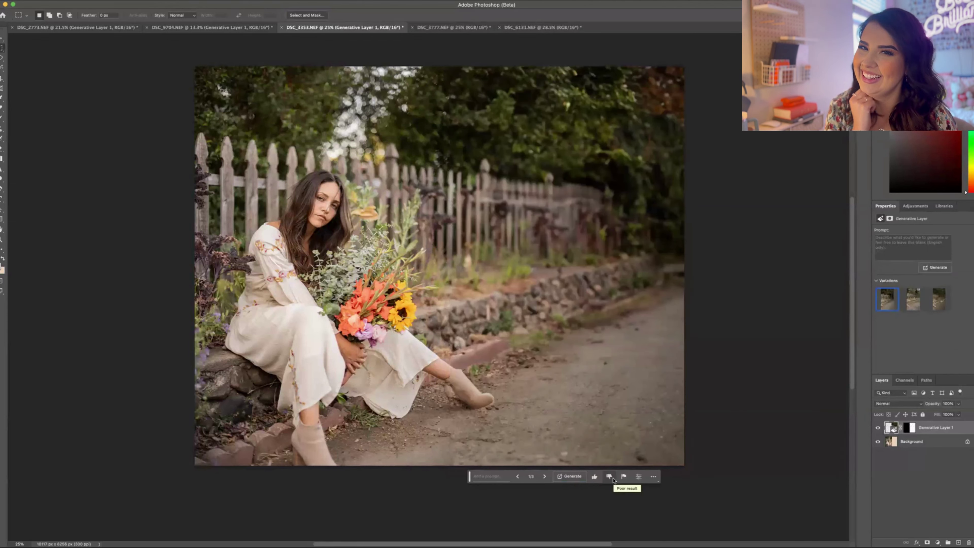
- Compare the three fence and path variations, return to the first one, and examine the whole extended image
{"action": "left_click", "coordinate": [546, 478]}
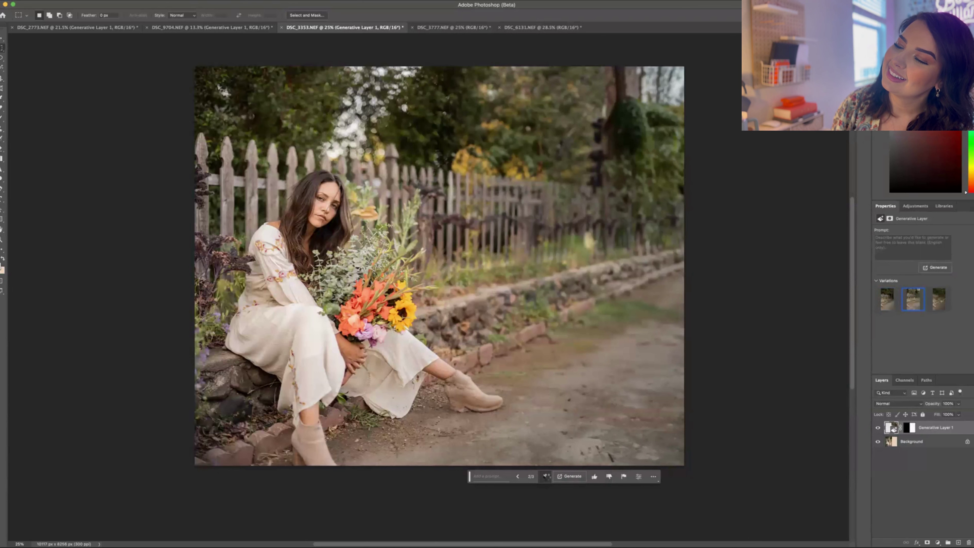
{"action": "left_click", "coordinate": [546, 478]}
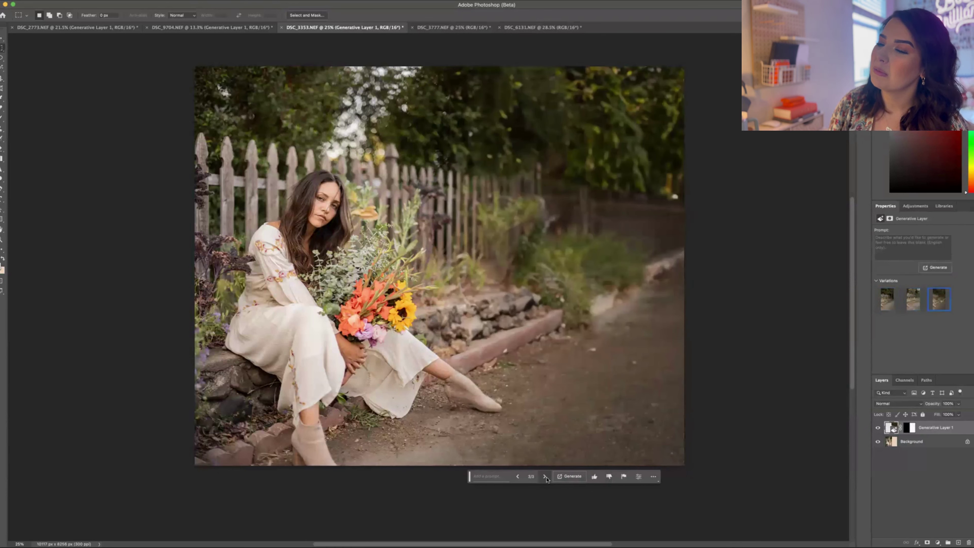
{"action": "left_click", "coordinate": [546, 478]}
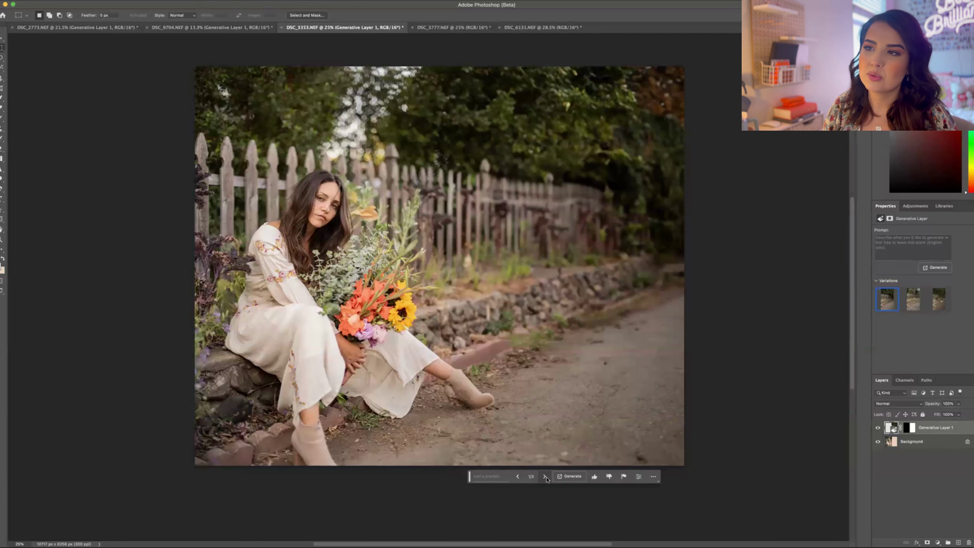
{"action": "scroll", "coordinate": [449, 416], "scroll_direction": "down", "scroll_amount": 4}
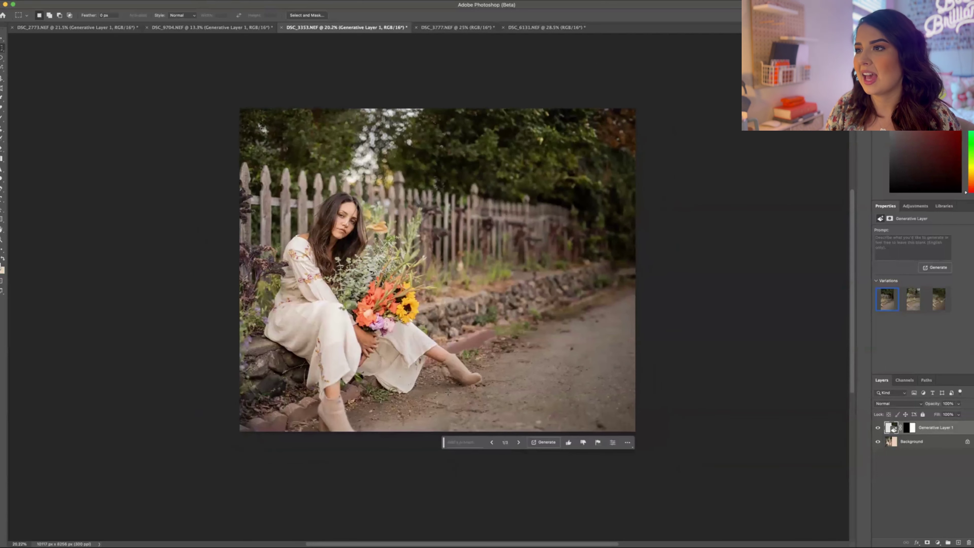
{"action": "scroll", "coordinate": [447, 392], "scroll_direction": "down", "scroll_amount": 1}
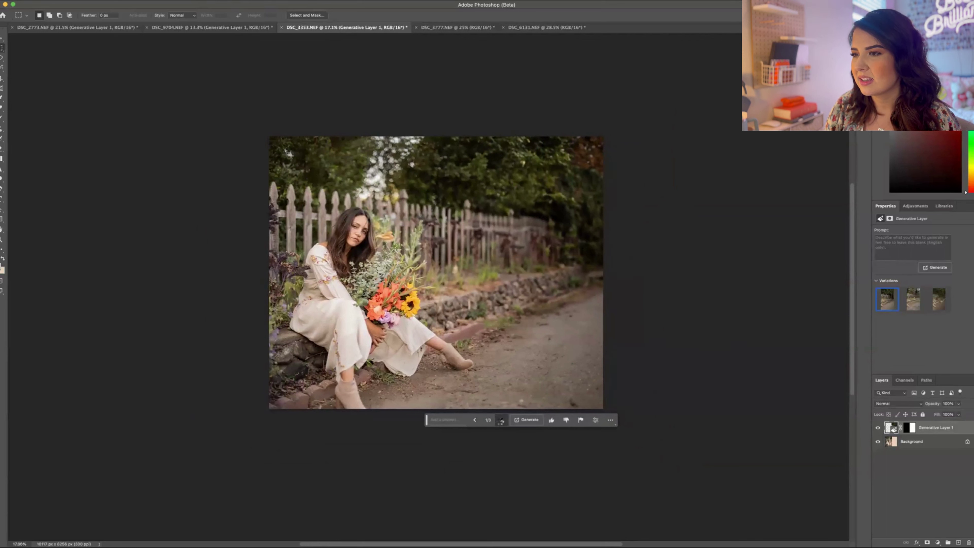
- Choose the second fence and path variation and merge the visible layers into the background
{"action": "left_click", "coordinate": [502, 420]}
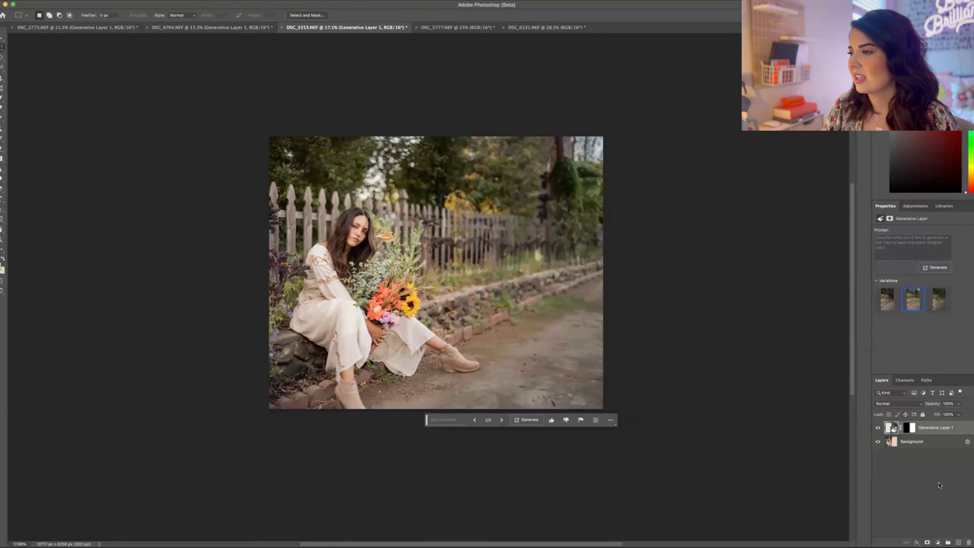
{"action": "right_click", "coordinate": [913, 443]}
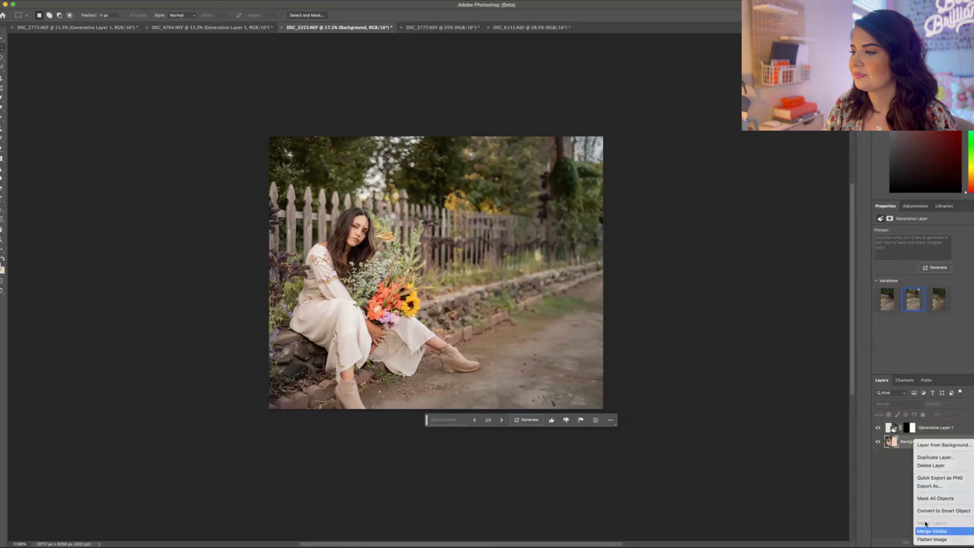
{"action": "left_click", "coordinate": [932, 530]}
- Extend the canvas to the left of the seated woman with the Crop tool to a width of about 14633 px
{"action": "key", "text": "c"}
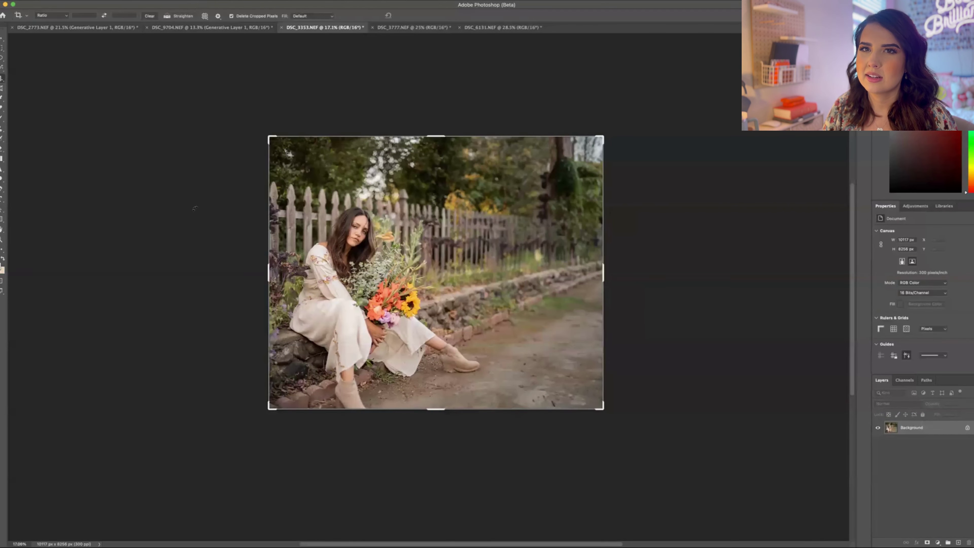
{"action": "left_click_drag", "start_coordinate": [268, 274], "coordinate": [194, 275]}
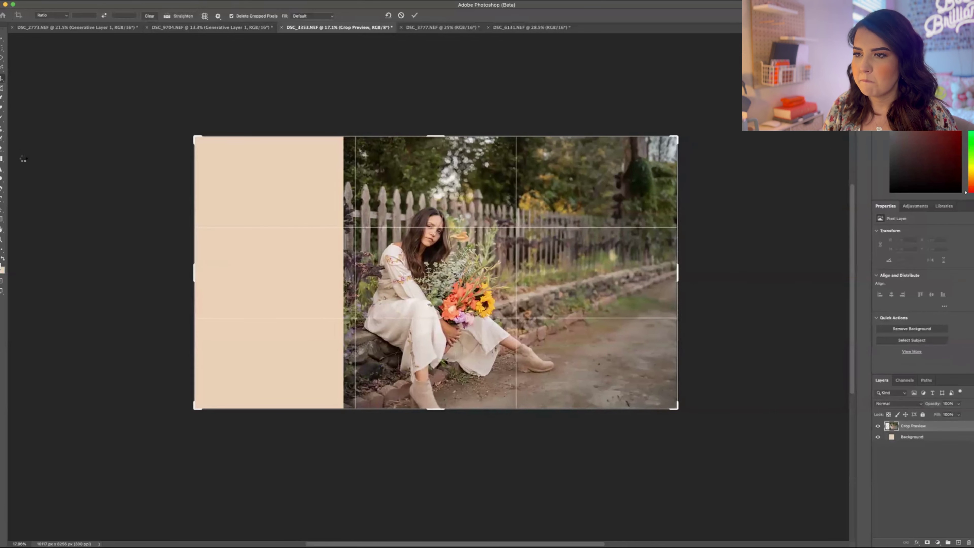
{"action": "key", "text": "Return"}
- Marquee-select the blank area left of the fence with a slight overlap into the photo, and run Generative Fill with an empty prompt
{"action": "left_click", "coordinate": [1, 47]}
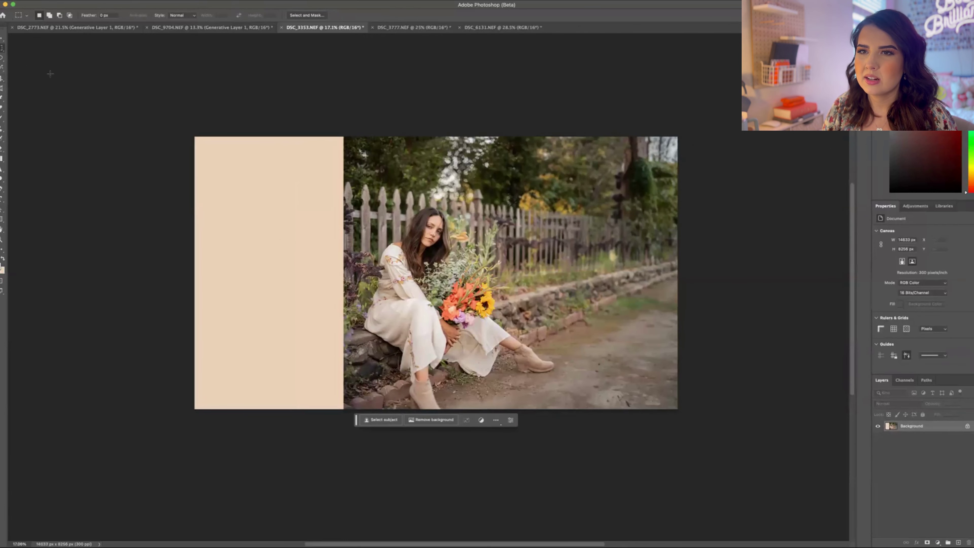
{"action": "left_click_drag", "start_coordinate": [185, 127], "coordinate": [348, 446]}
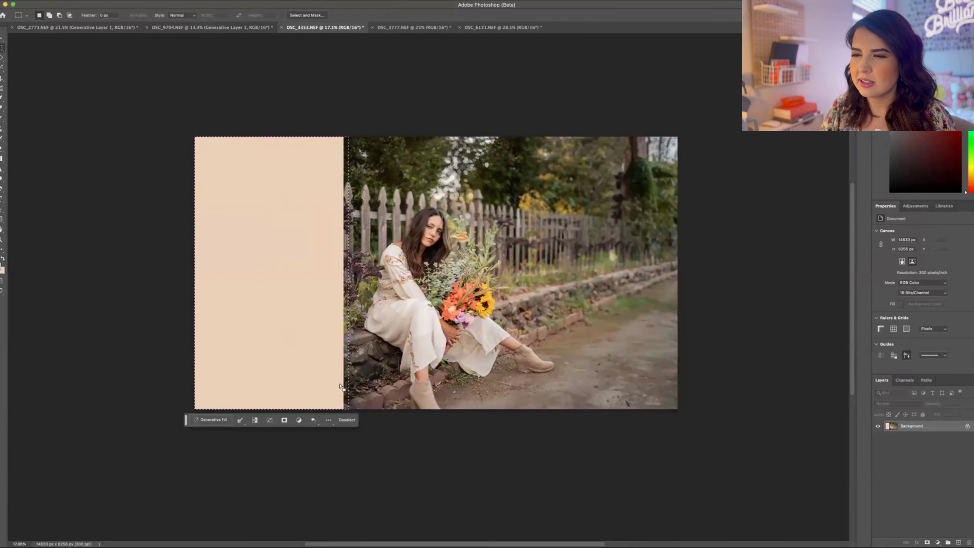
{"action": "left_click", "coordinate": [223, 419]}
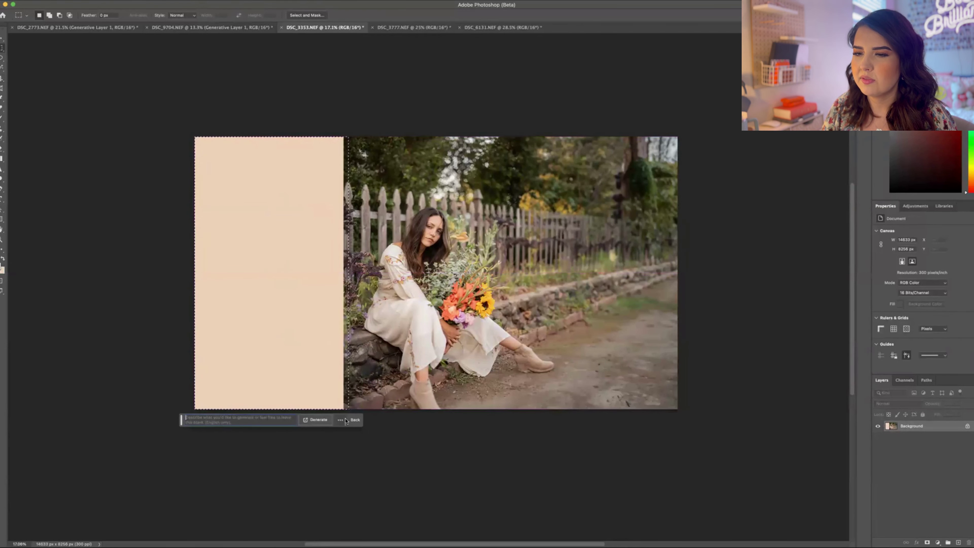
{"action": "left_click", "coordinate": [310, 420]}
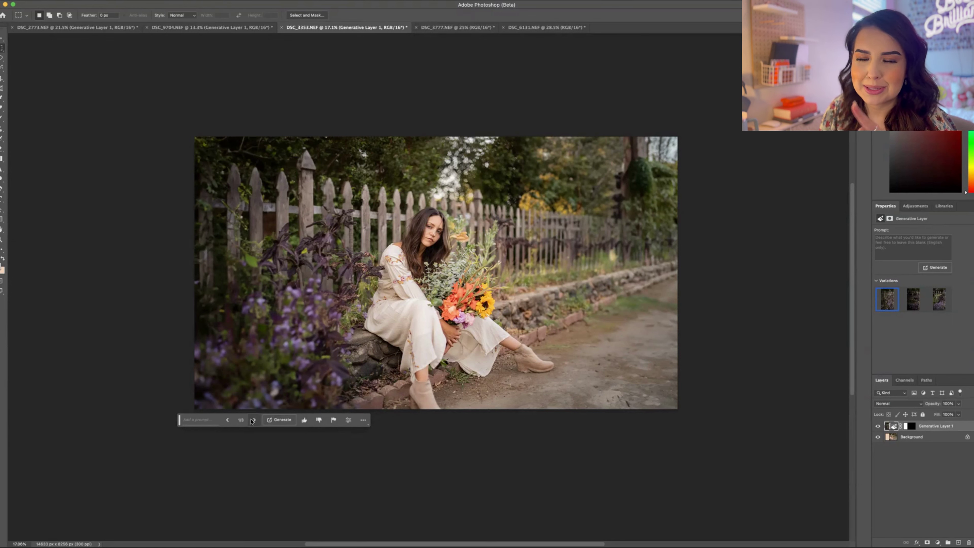
- Compare the three purple-plant and fence variations, return to the first one, and examine the whole widened image
{"action": "left_click", "coordinate": [253, 419]}
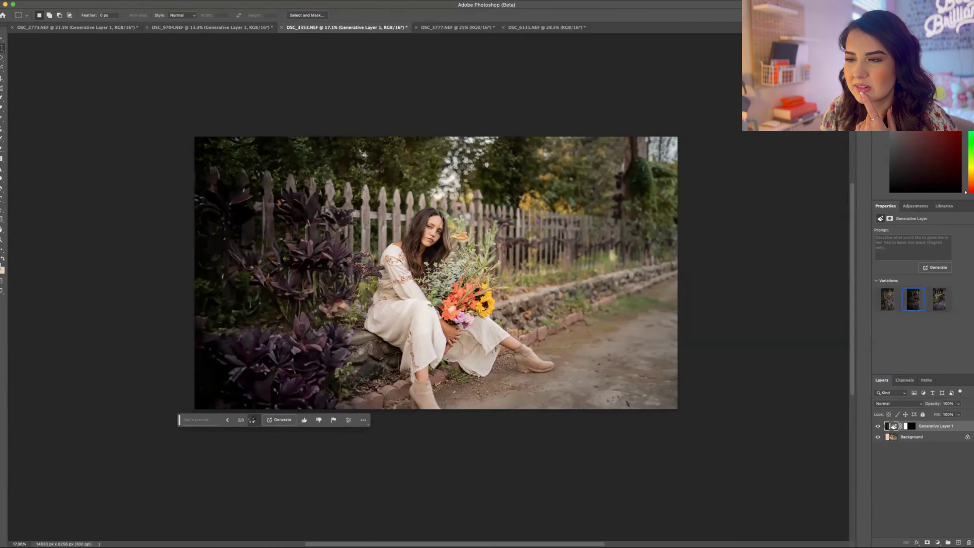
{"action": "left_click", "coordinate": [253, 420]}
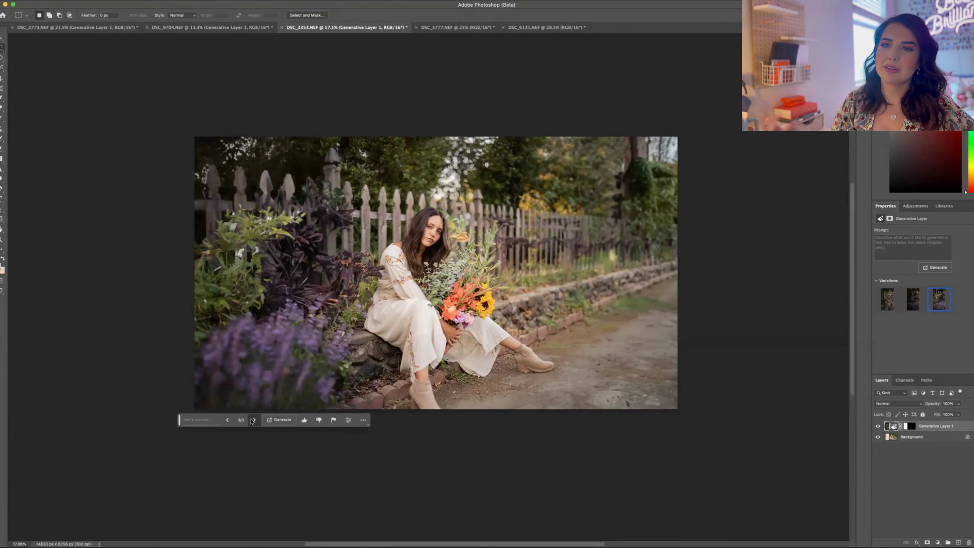
{"action": "left_click", "coordinate": [253, 420]}
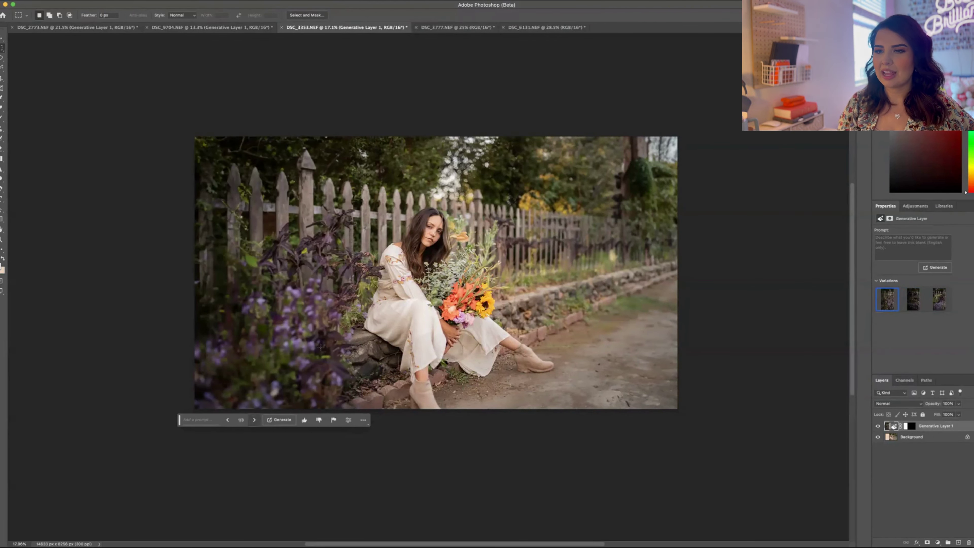
{"action": "scroll", "coordinate": [320, 347], "scroll_direction": "down", "scroll_amount": 5}
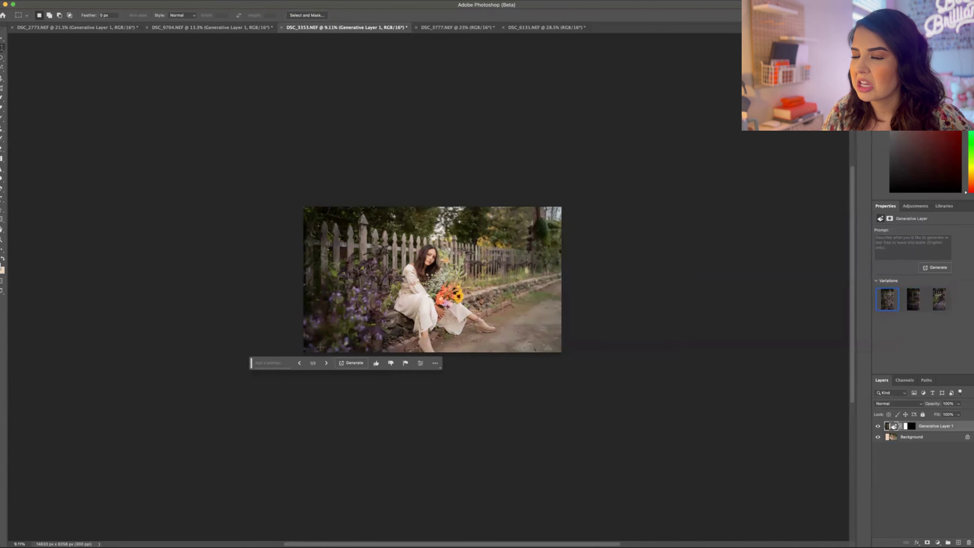
- In DSC_3777.NEF, extend the canvas to the right of the woman and car with the Crop tool to a width of about 8537 px
{"action": "left_click", "coordinate": [444, 33]}
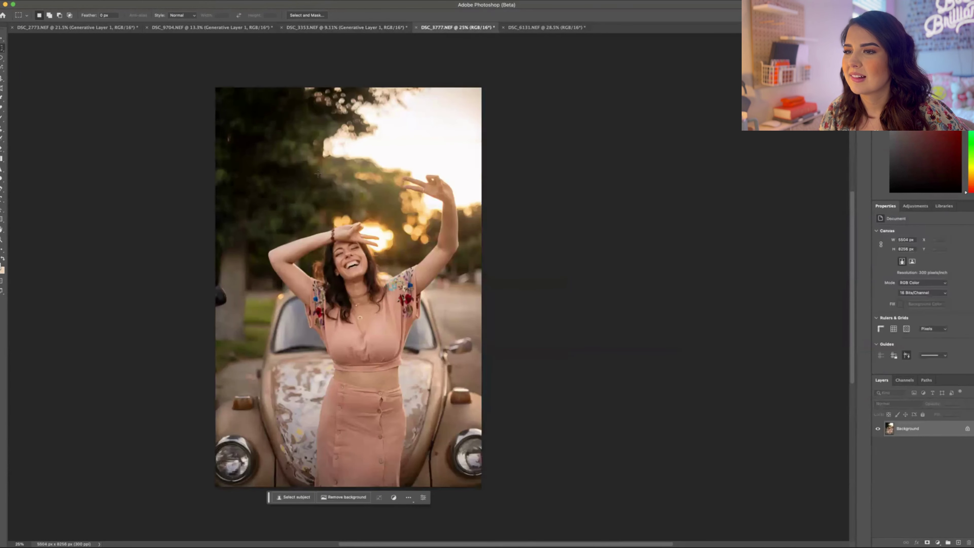
{"action": "scroll", "coordinate": [318, 173], "scroll_direction": "down", "scroll_amount": 5}
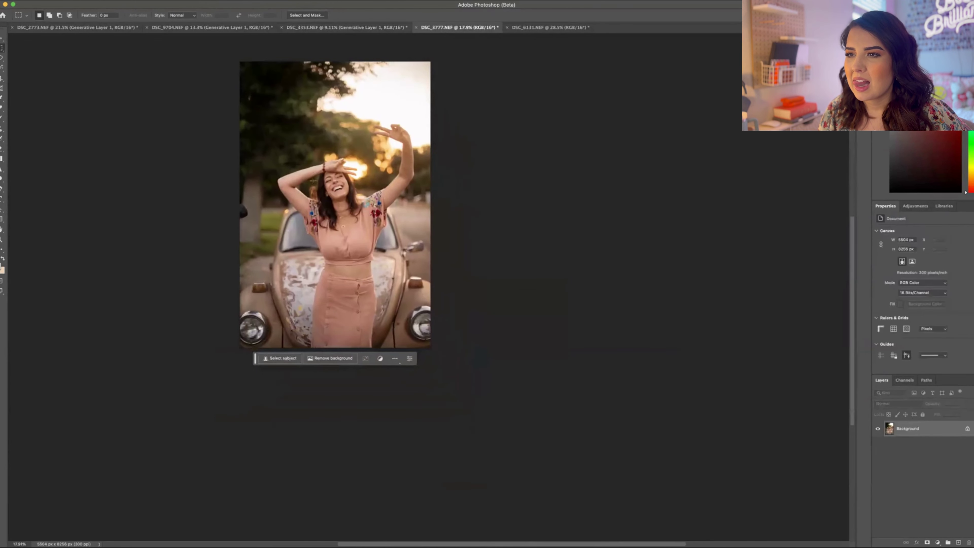
{"action": "scroll", "coordinate": [313, 180], "scroll_direction": "right", "scroll_amount": 5}
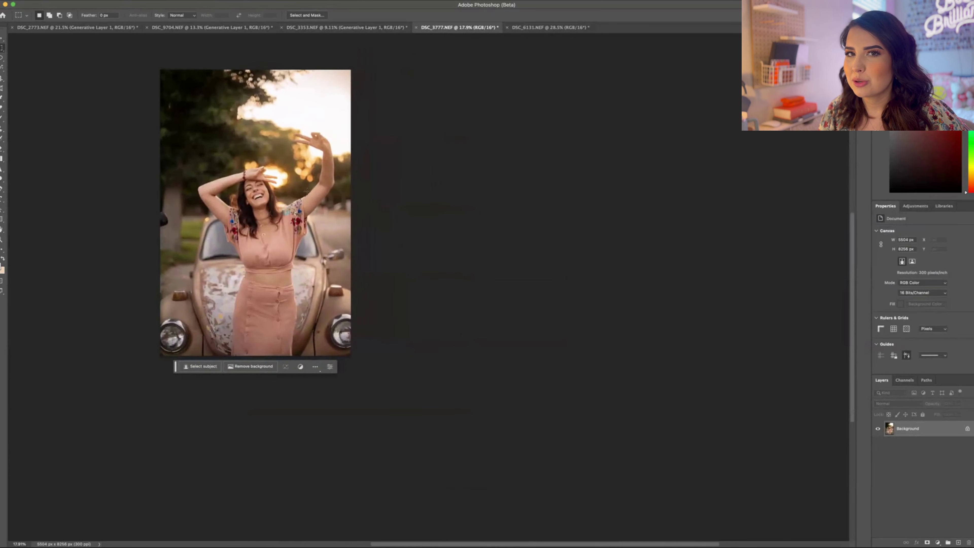
{"action": "left_click", "coordinate": [3, 78]}
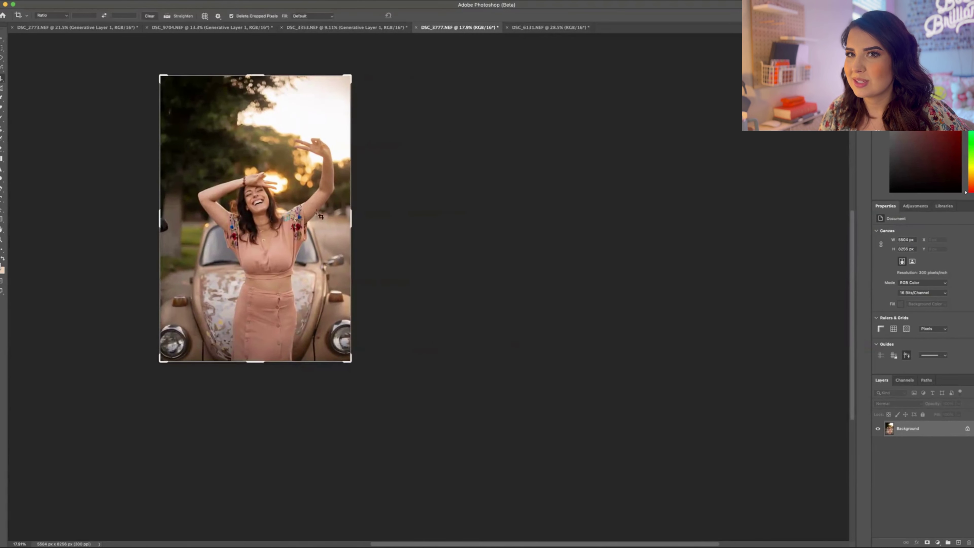
{"action": "left_click_drag", "start_coordinate": [350, 218], "coordinate": [403, 219]}
{"action": "key", "text": "Return"}
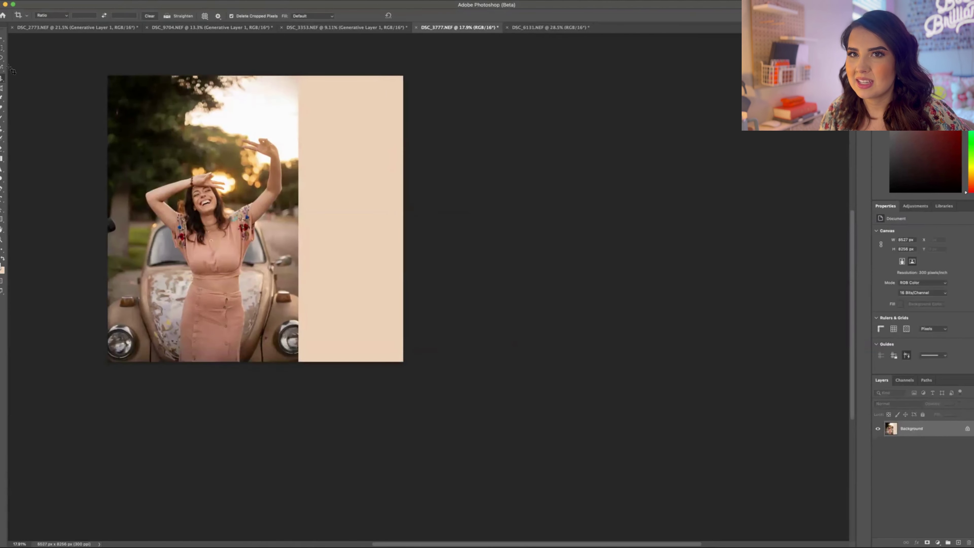
{"action": "left_click", "coordinate": [3, 48]}
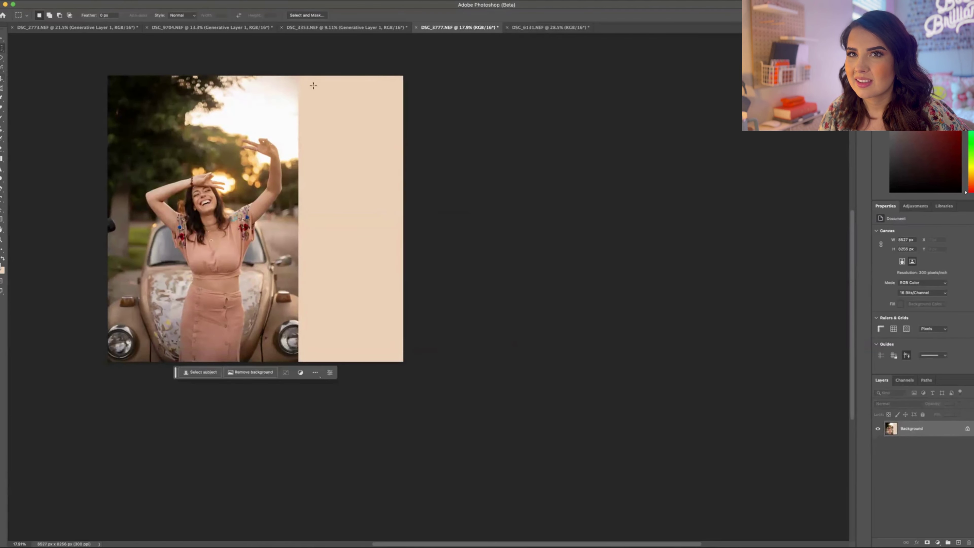
{"action": "left_click_drag", "start_coordinate": [293, 77], "coordinate": [413, 387]}
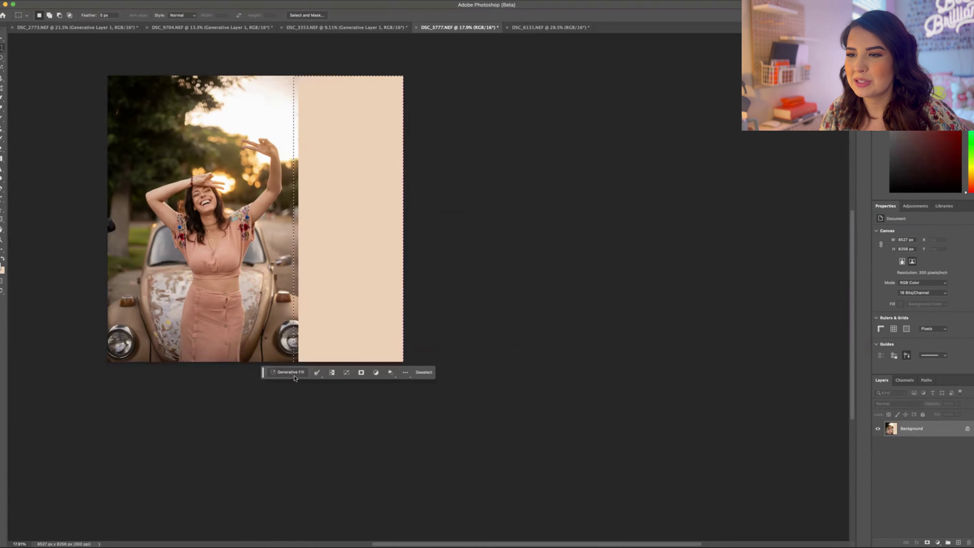
{"action": "key", "text": "ctrl+d"}
{"action": "key", "text": "c"}
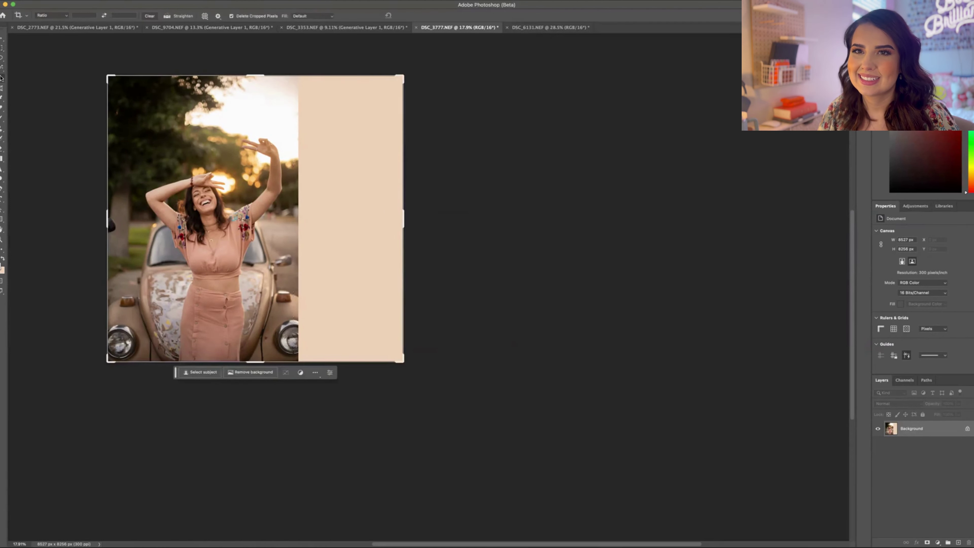
- Marquee-select the blank area right of the car with a slight overlap into the photo, and run Generative Fill with an empty prompt
{"action": "left_click", "coordinate": [3, 48]}
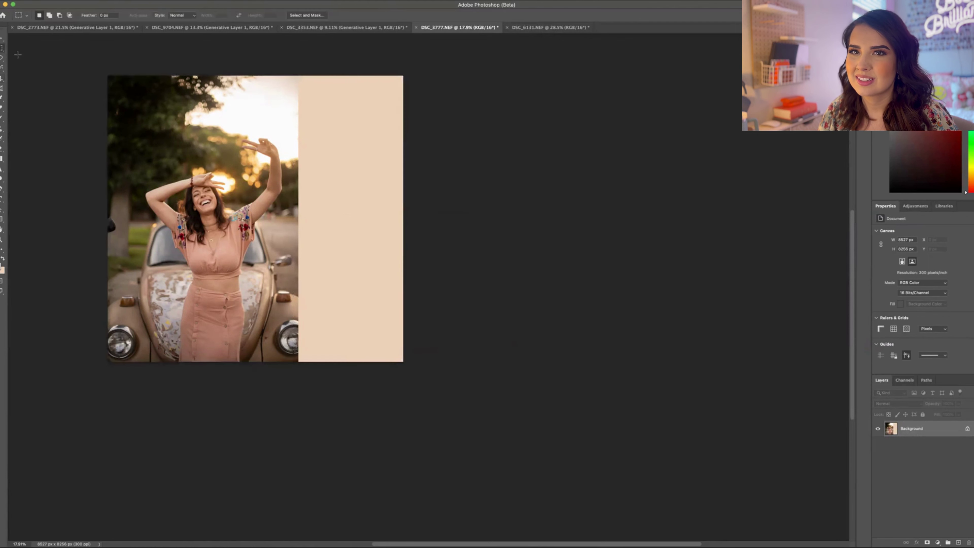
{"action": "left_click_drag", "start_coordinate": [295, 75], "coordinate": [440, 405]}
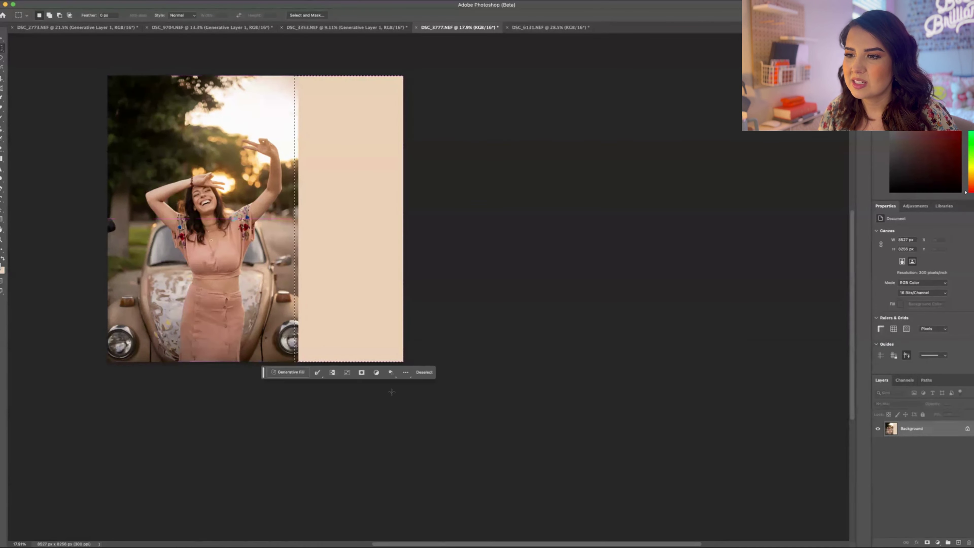
{"action": "left_click", "coordinate": [305, 377]}
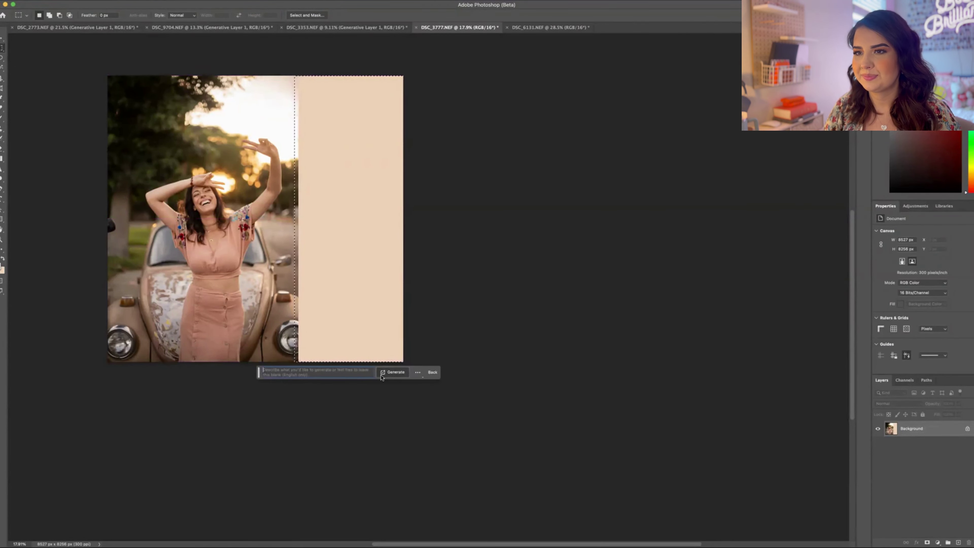
{"action": "left_click", "coordinate": [381, 373]}
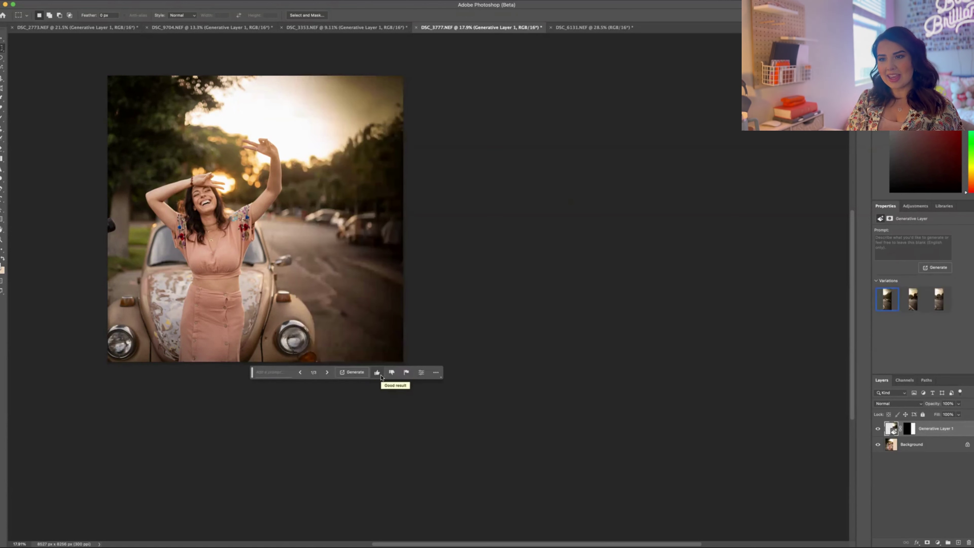
- Compare the three generated street variations, rate the third as a bad result, and keep the second one
{"action": "left_click", "coordinate": [328, 372]}
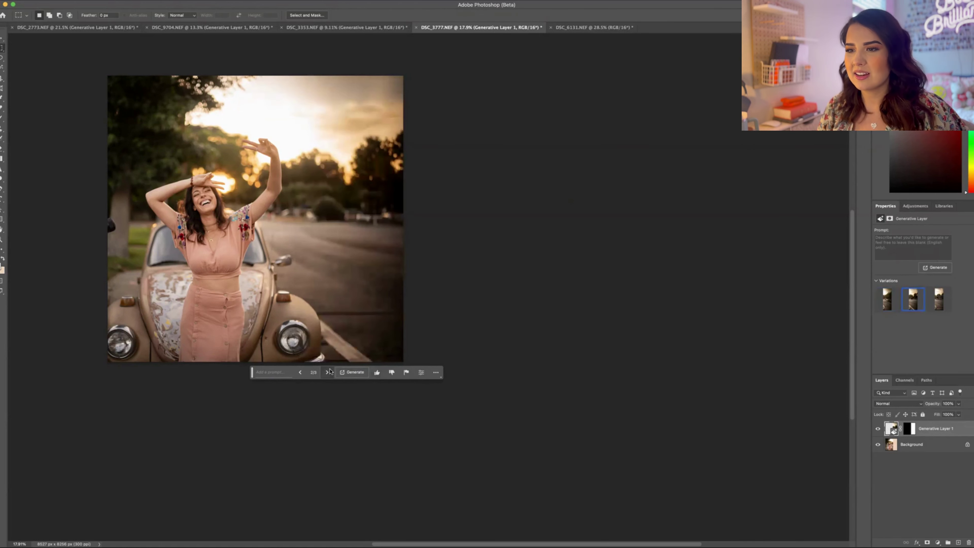
{"action": "left_click", "coordinate": [328, 372]}
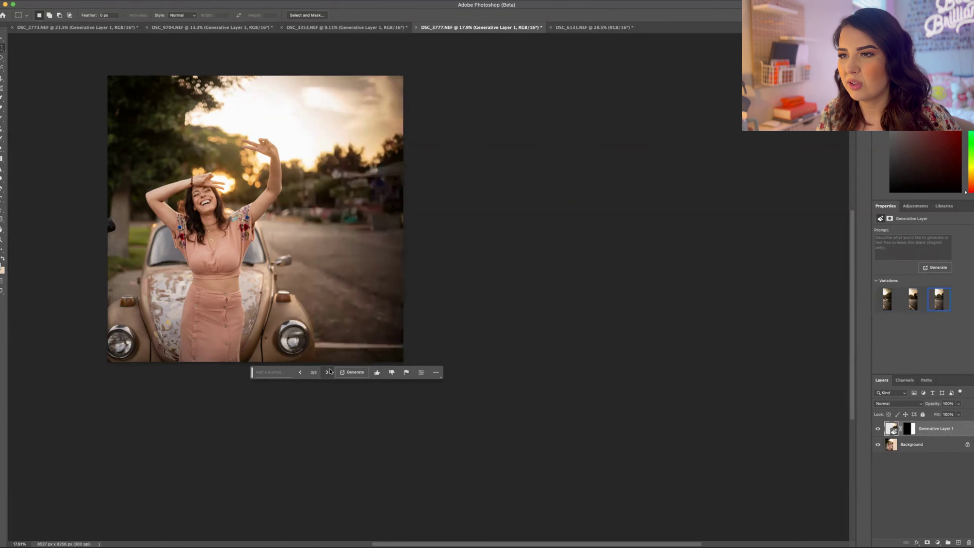
{"action": "left_click", "coordinate": [392, 372]}
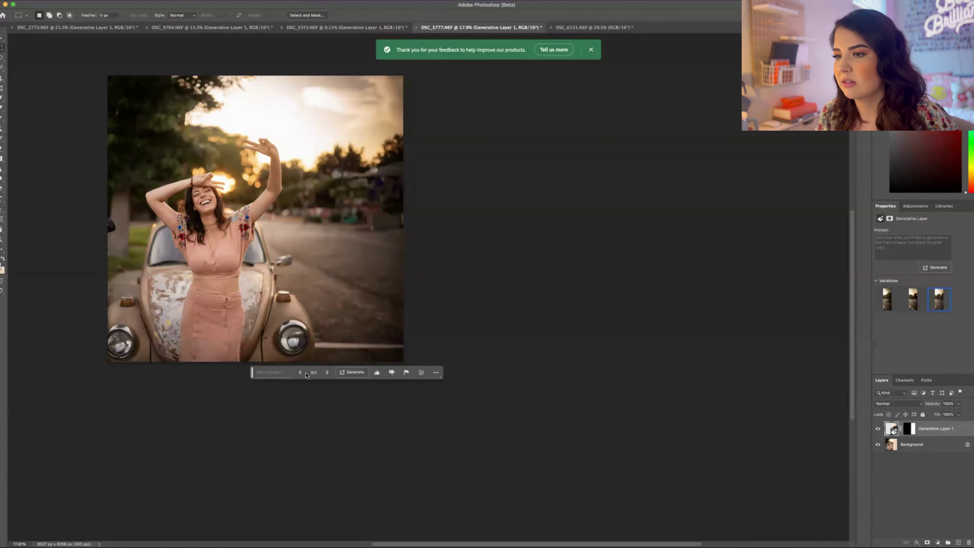
{"action": "left_click", "coordinate": [328, 372]}
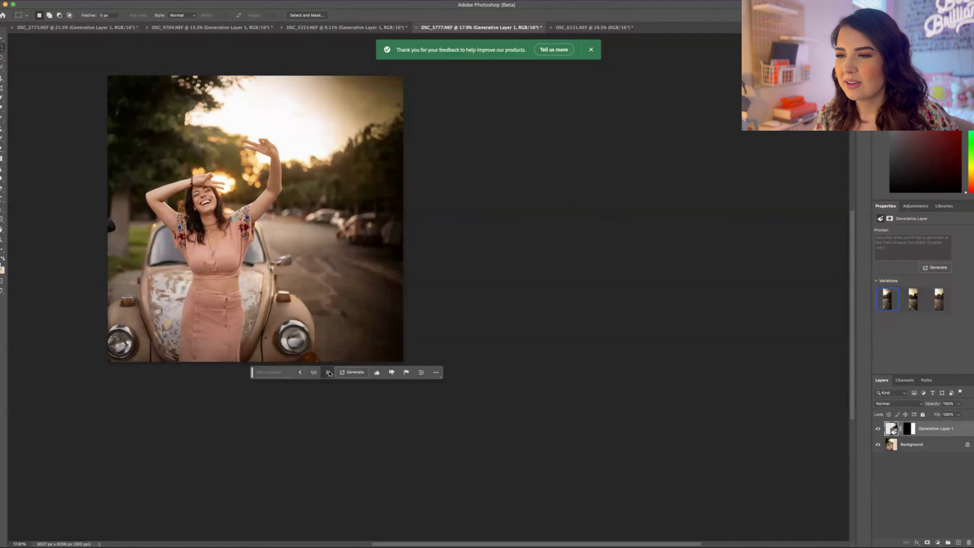
{"action": "left_click", "coordinate": [328, 372]}
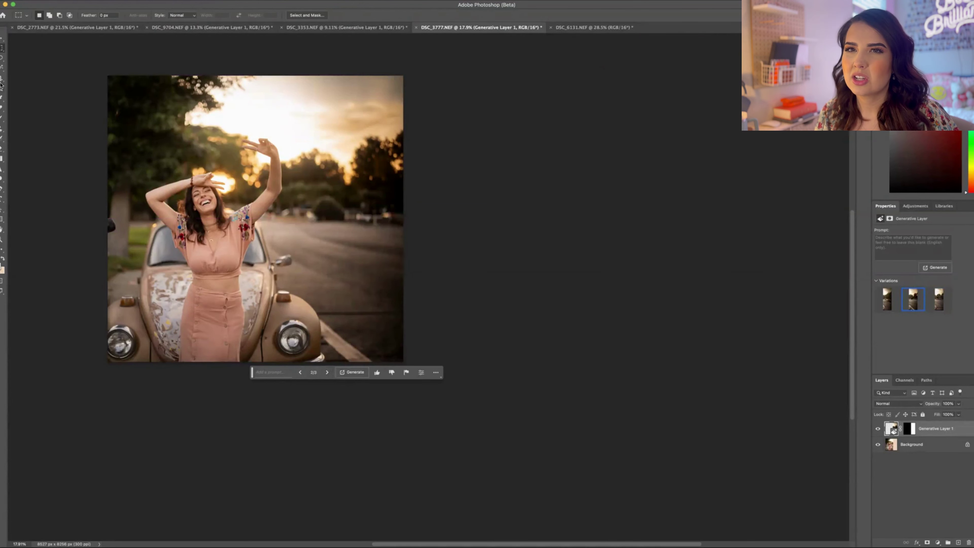
- Merge the generated layer into the background and extend the canvas to the left of the car with the Crop tool to about 11353 px wide
{"action": "key", "text": "c"}
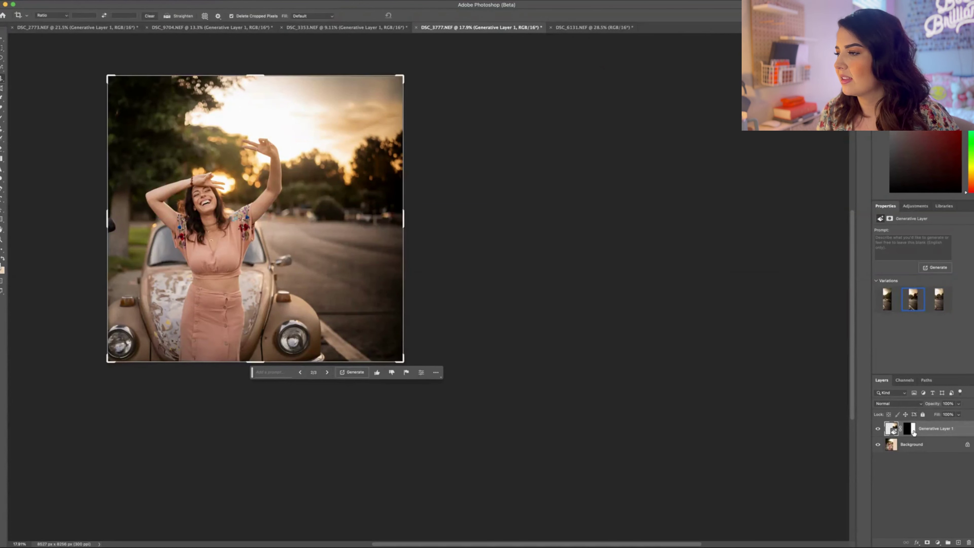
{"action": "right_click", "coordinate": [913, 444]}
{"action": "key", "text": "Escape"}
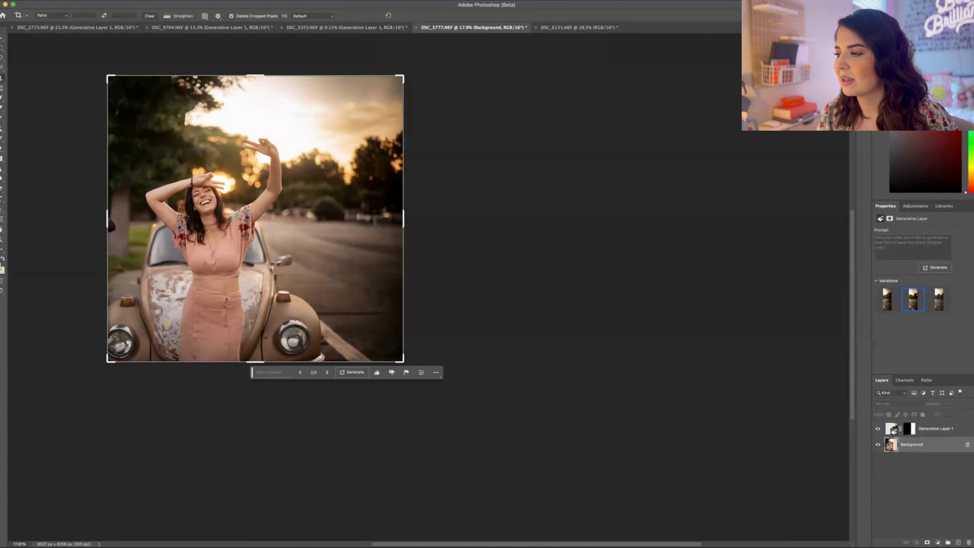
{"action": "left_click_drag", "start_coordinate": [111, 227], "coordinate": [58, 222]}
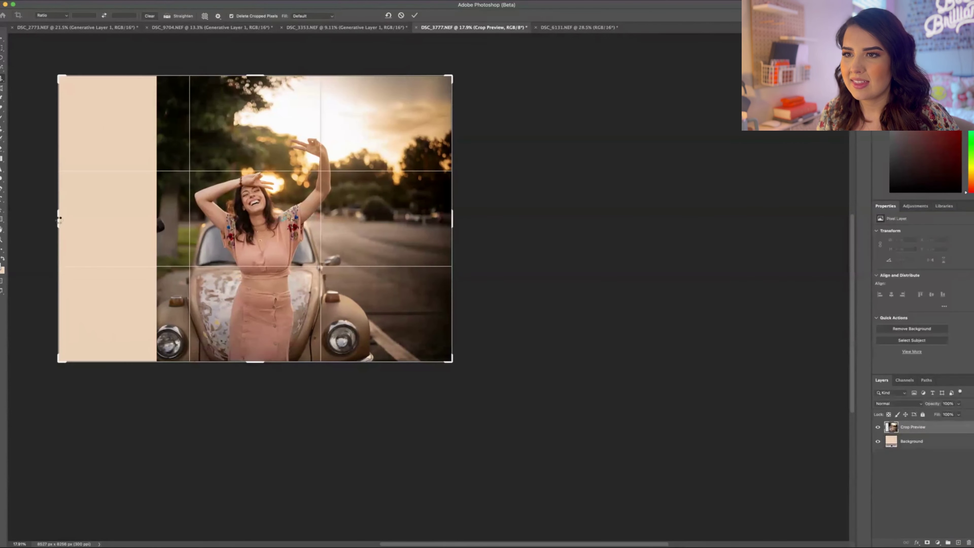
{"action": "key", "text": "Return"}
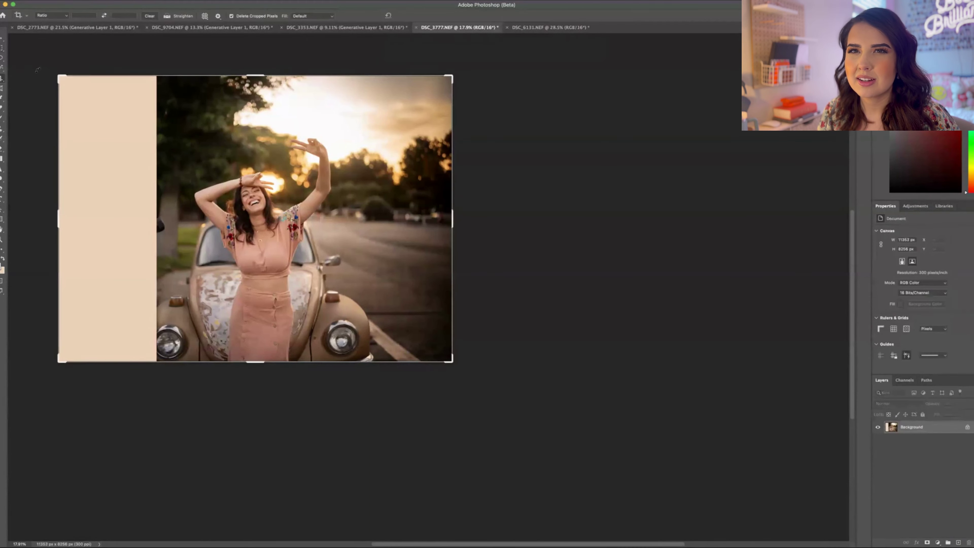
- Marquee-select the blank area left of the car with a slight overlap, run Generative Fill with an empty prompt, and keep the third variation
{"action": "left_click", "coordinate": [3, 50]}
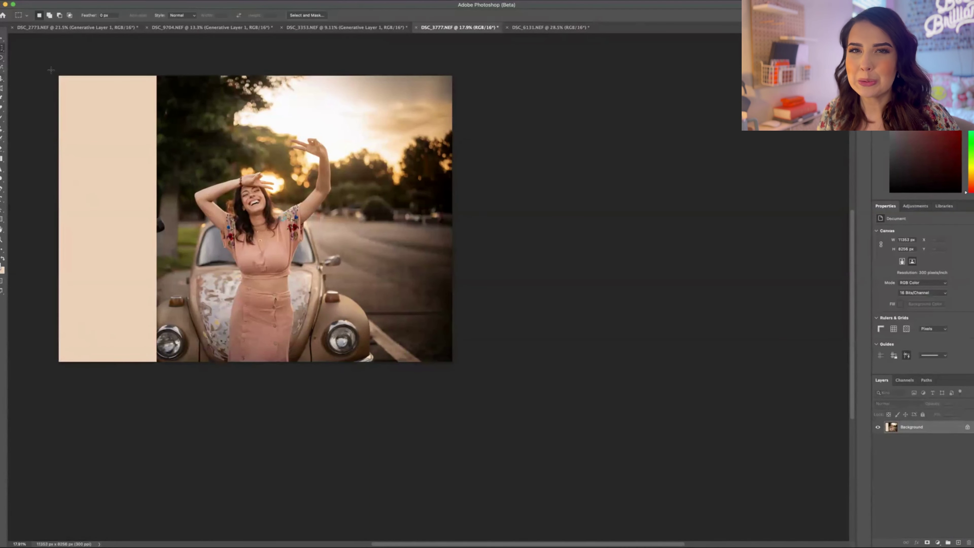
{"action": "left_click_drag", "start_coordinate": [48, 69], "coordinate": [166, 392]}
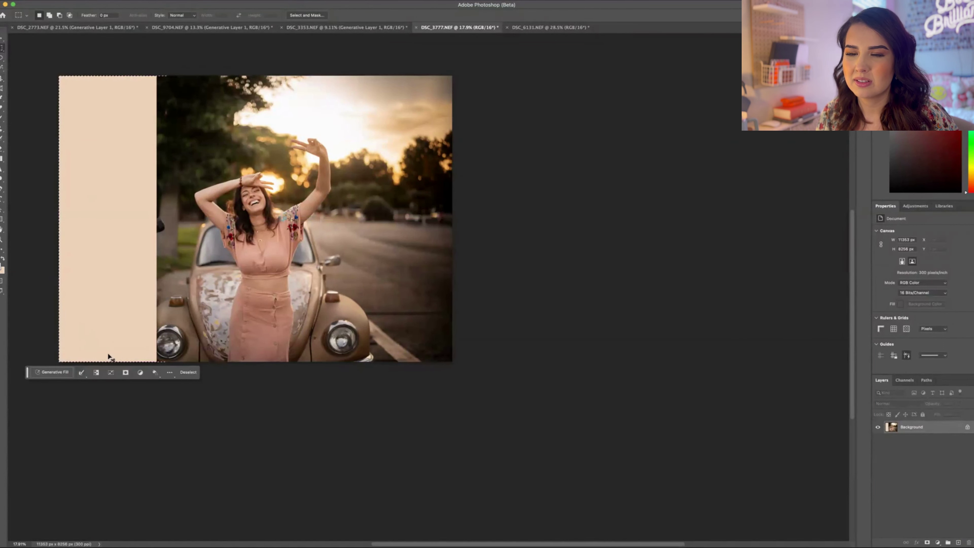
{"action": "key", "text": "super+d"}
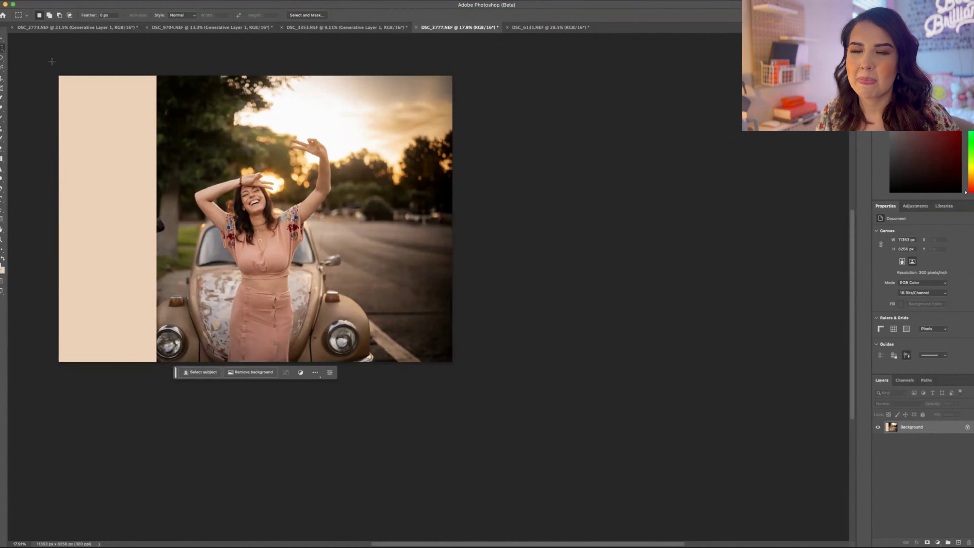
{"action": "left_click_drag", "start_coordinate": [52, 61], "coordinate": [167, 423]}
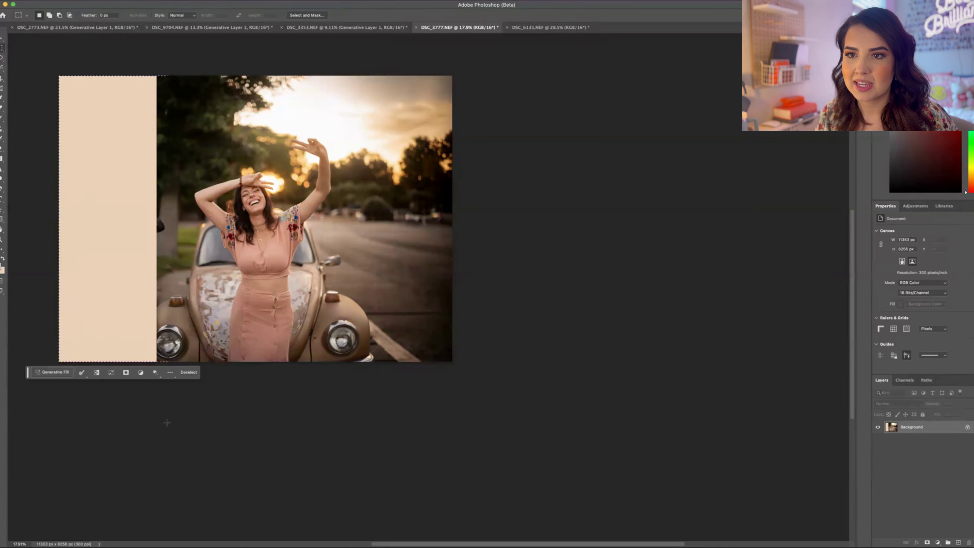
{"action": "left_click", "coordinate": [42, 374]}
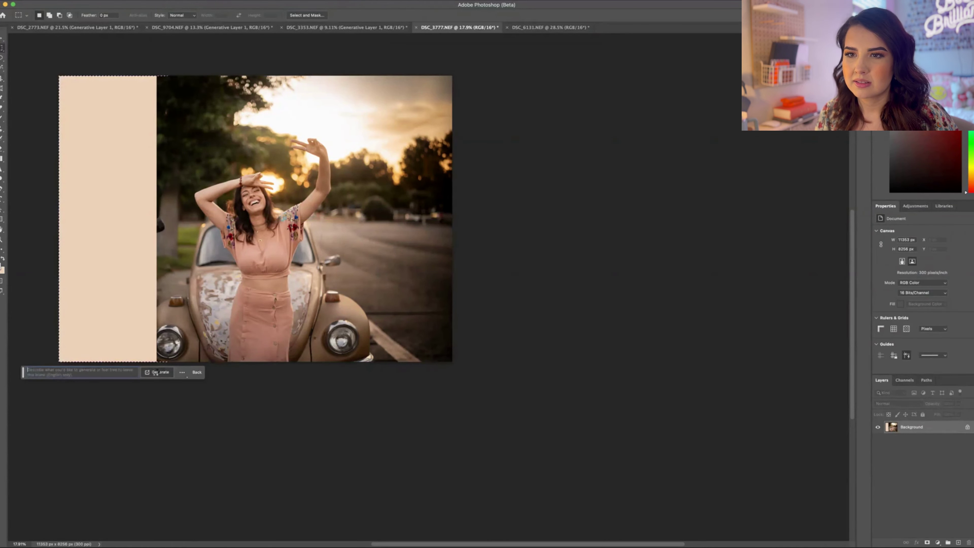
{"action": "left_click", "coordinate": [157, 372]}
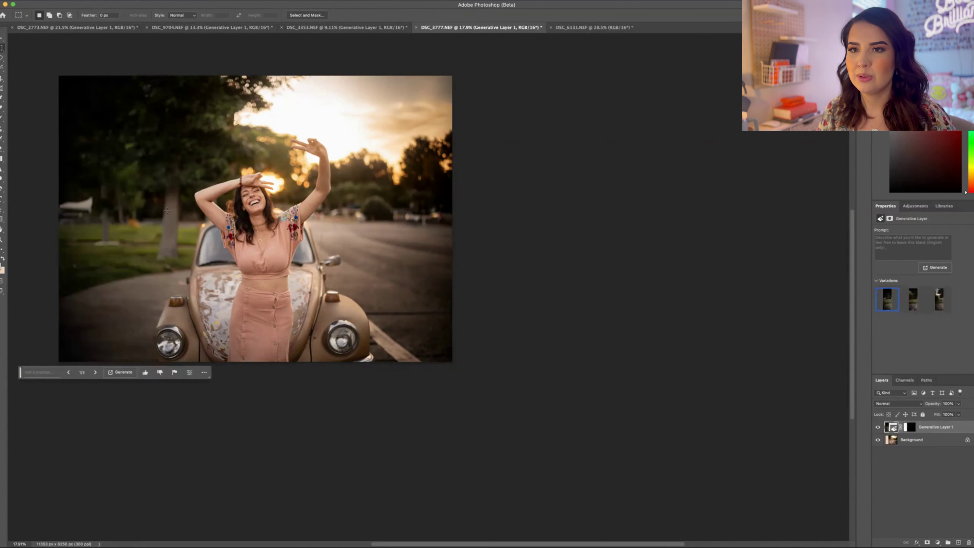
{"action": "left_click", "coordinate": [96, 371]}
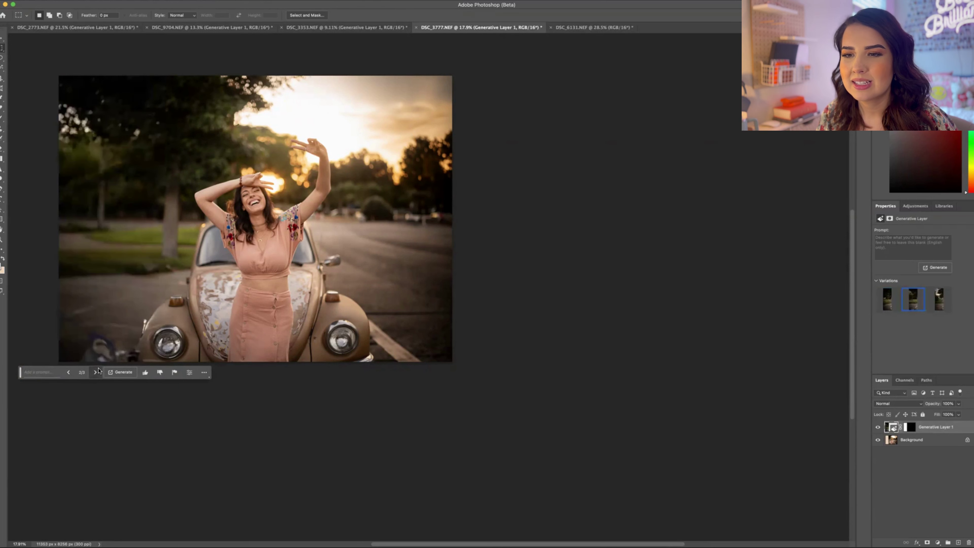
{"action": "left_click", "coordinate": [98, 371]}
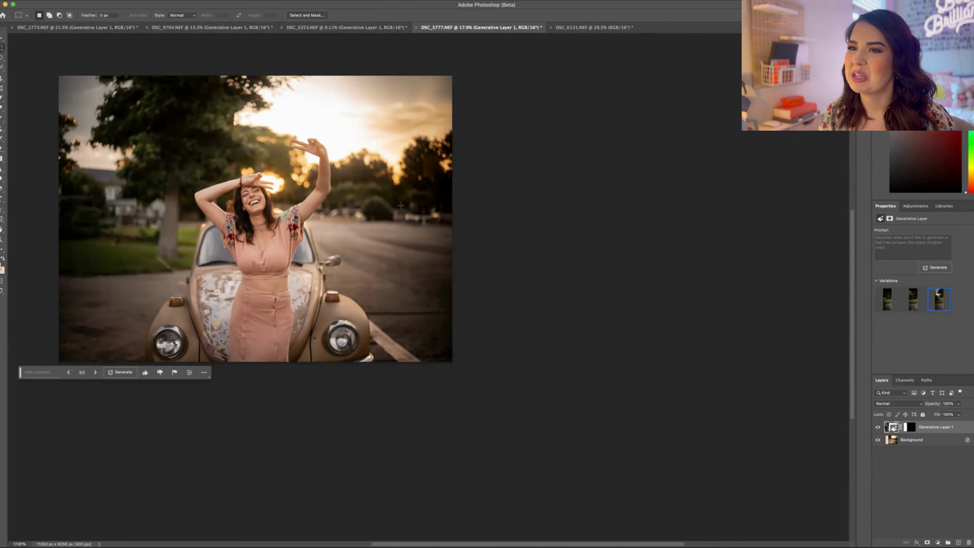
- In DSC_6131.NEF, extend the canvas to the left of the horse with the Crop tool to about 12298 px wide
{"action": "left_click", "coordinate": [595, 28]}
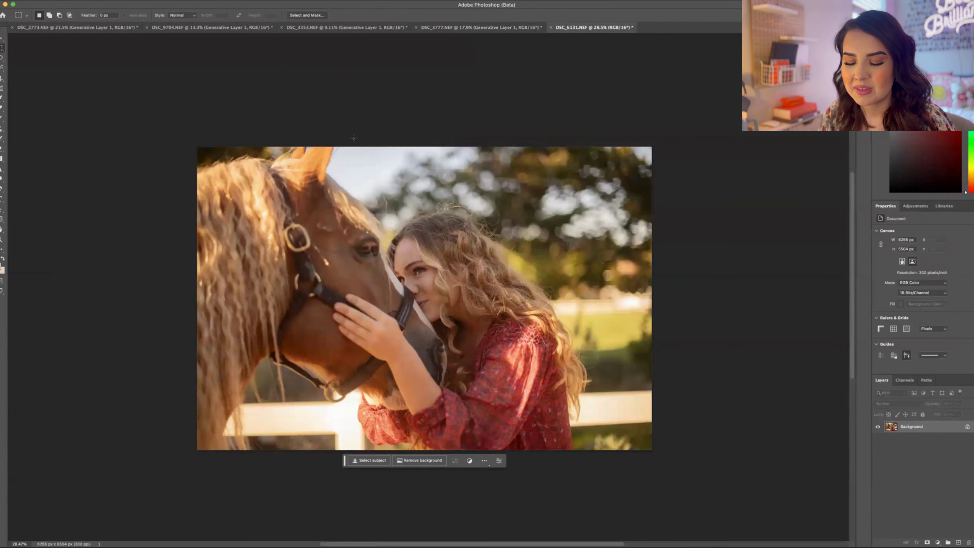
{"action": "key", "text": "super+minus"}
{"action": "key", "text": "super+minus"}
{"action": "key", "text": "super+minus"}
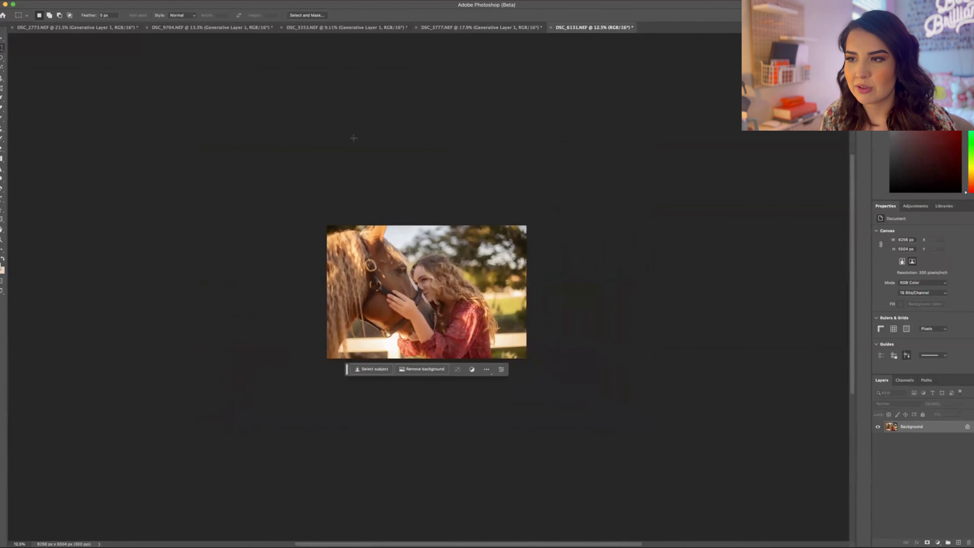
{"action": "left_click", "coordinate": [2, 78]}
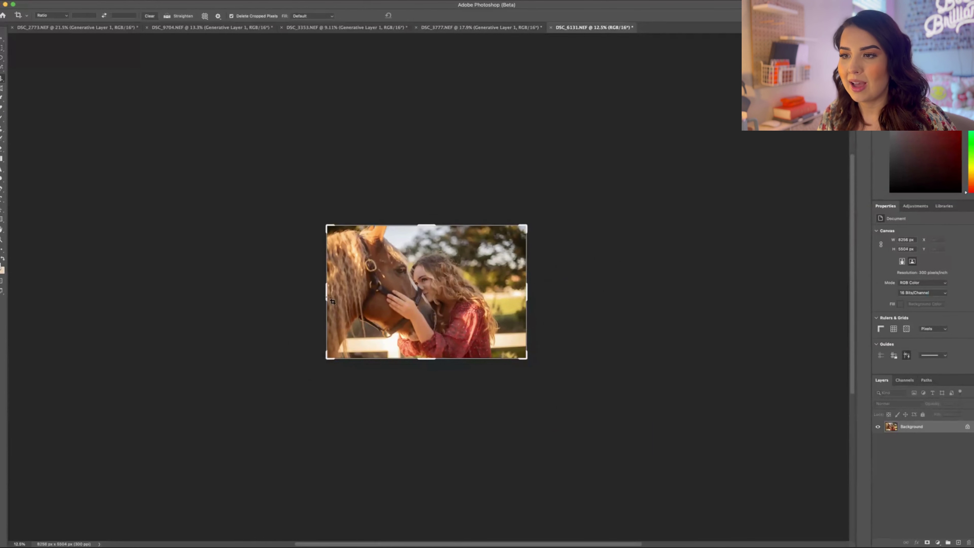
{"action": "left_click_drag", "start_coordinate": [325, 296], "coordinate": [276, 298]}
{"action": "key", "text": "Return"}
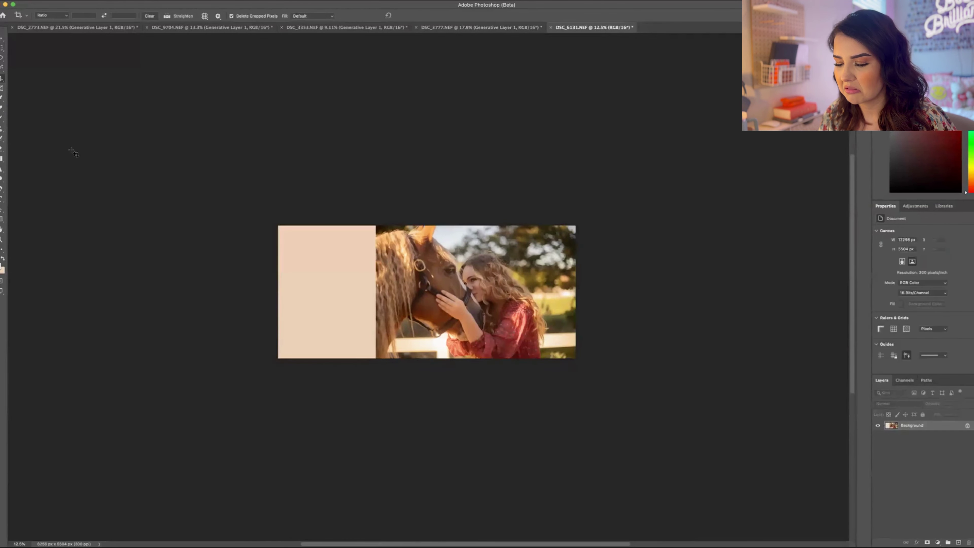
- Marquee-select the blank area left of the horse with a slight overlap into the photo, and run Generative Fill with an empty prompt
{"action": "left_click", "coordinate": [2, 48]}
{"action": "left_click_drag", "start_coordinate": [281, 221], "coordinate": [380, 384]}
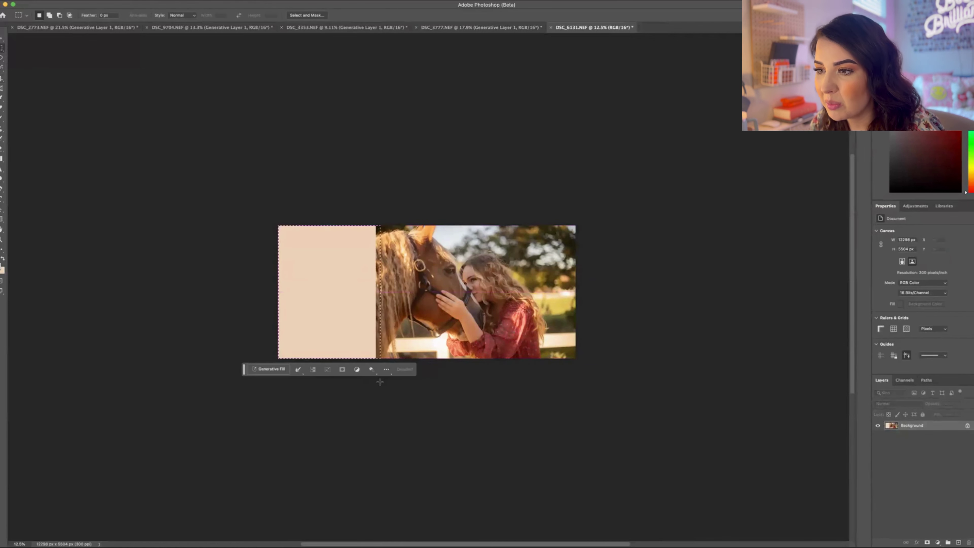
{"action": "left_click", "coordinate": [268, 369]}
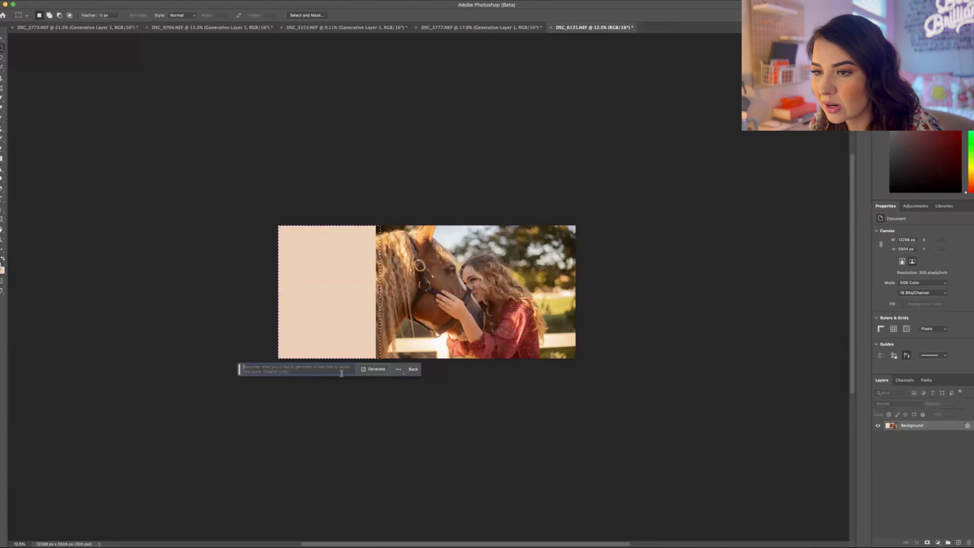
{"action": "left_click", "coordinate": [374, 369]}
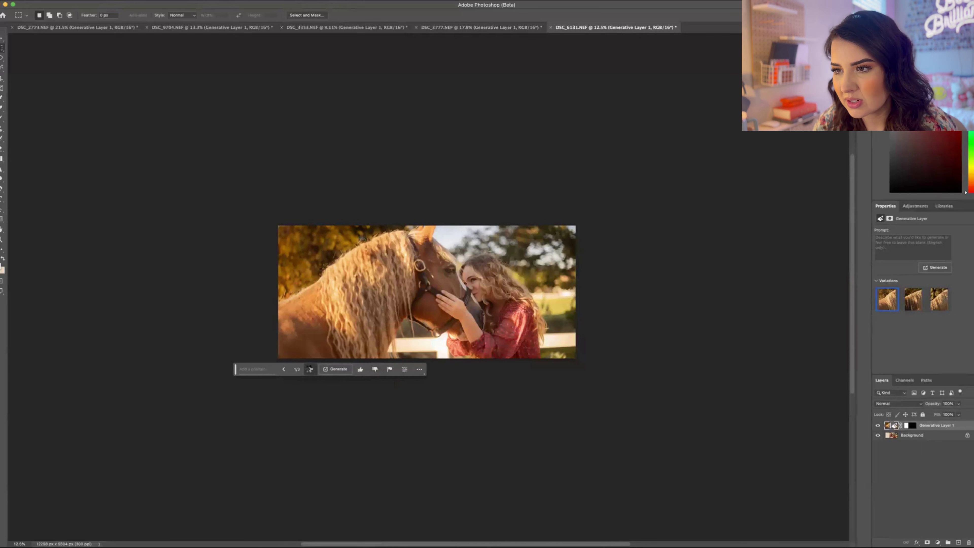
- Compare the three generated variations of the horse's body and keep the second one
{"action": "left_click", "coordinate": [310, 369]}
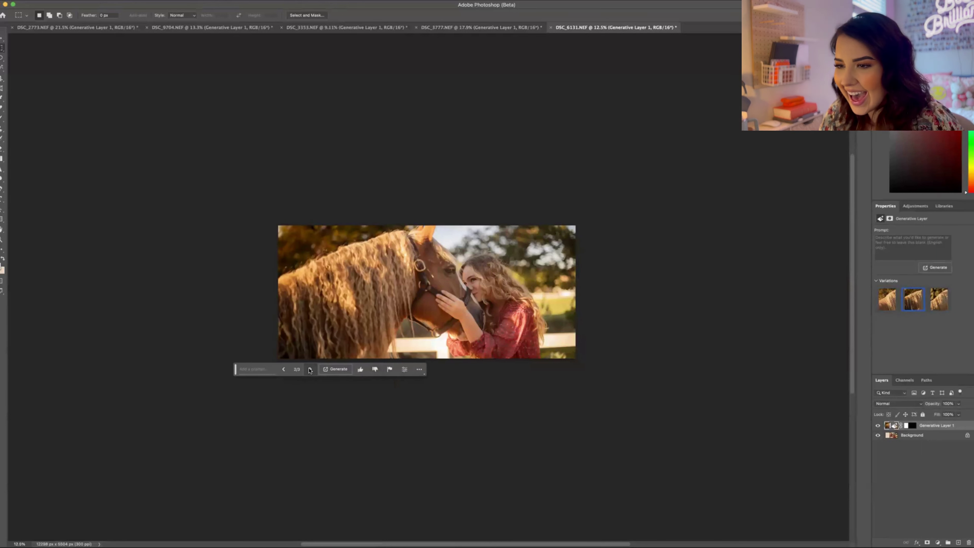
{"action": "left_click", "coordinate": [310, 369]}
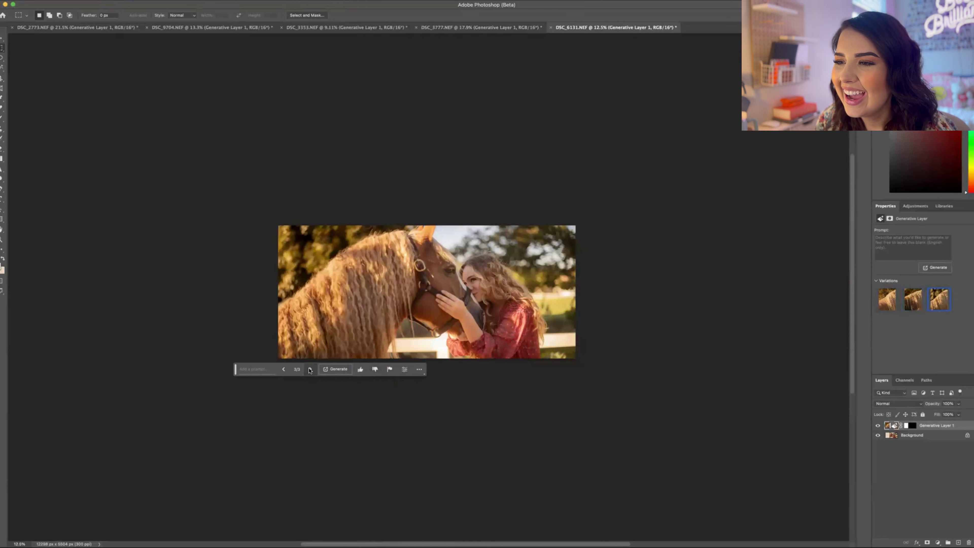
{"action": "left_click", "coordinate": [310, 369]}
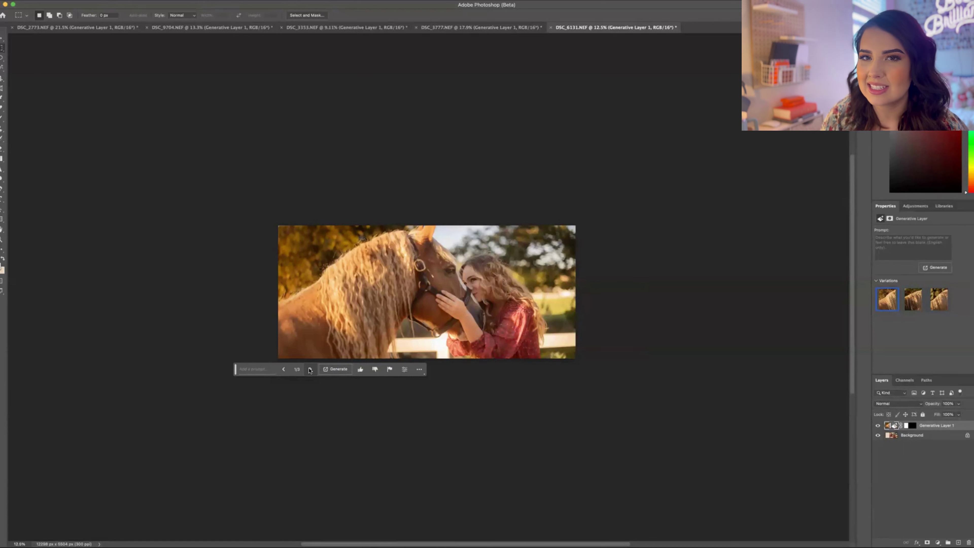
{"action": "left_click", "coordinate": [310, 369]}
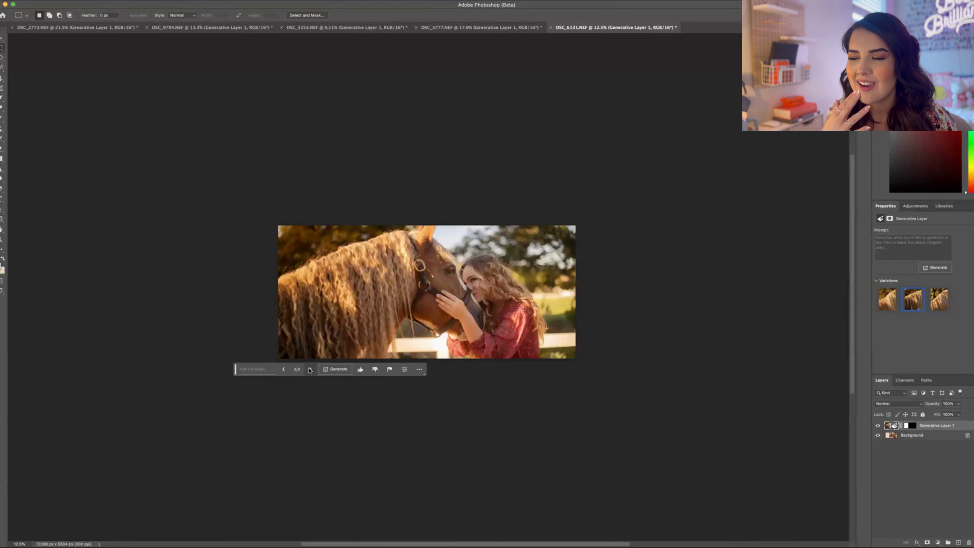
- Merge the generated layer into the background and extend the canvas above the horse and woman with the Crop tool to about 11950 px high
{"action": "key", "text": "super+e"}
{"action": "left_click", "coordinate": [1, 89]}
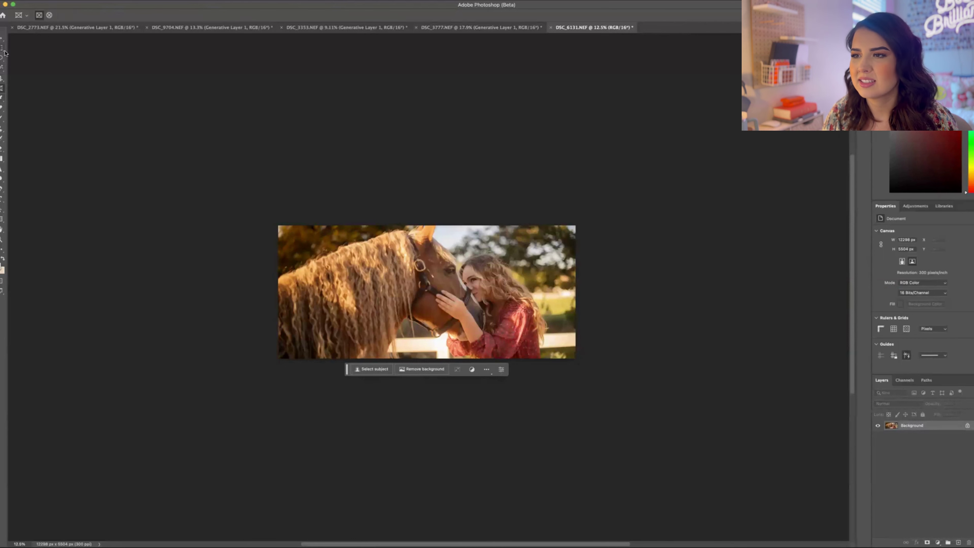
{"action": "left_click", "coordinate": [2, 79]}
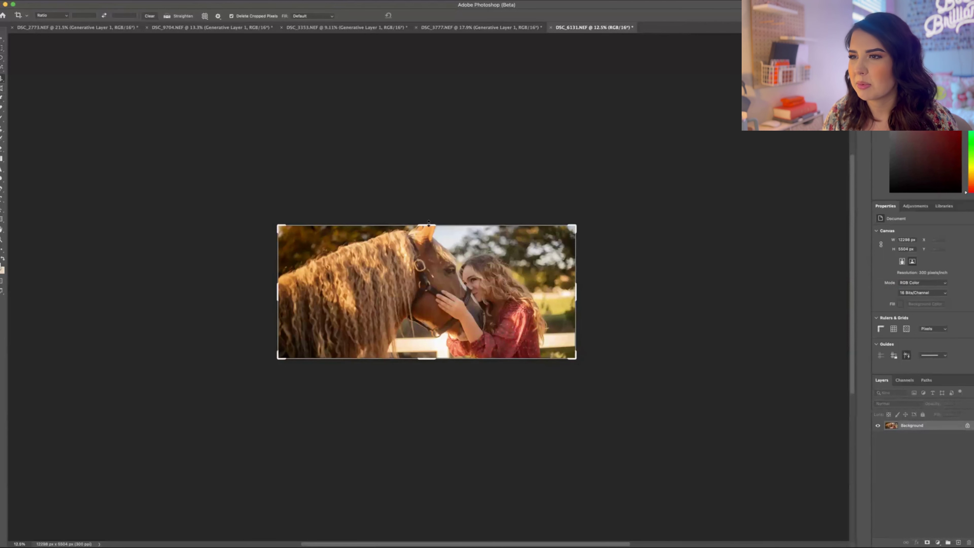
{"action": "left_click_drag", "start_coordinate": [430, 223], "coordinate": [426, 147]}
{"action": "key", "text": "Return"}
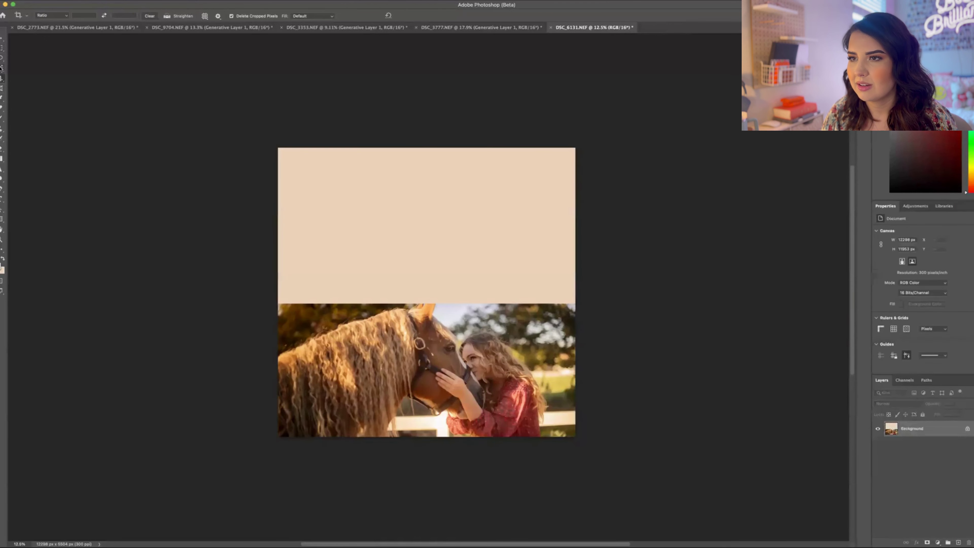
- Marquee-select the blank area above the horse and woman with a slight overlap into the photo, and run Generative Fill with an empty prompt
{"action": "key", "text": "m"}
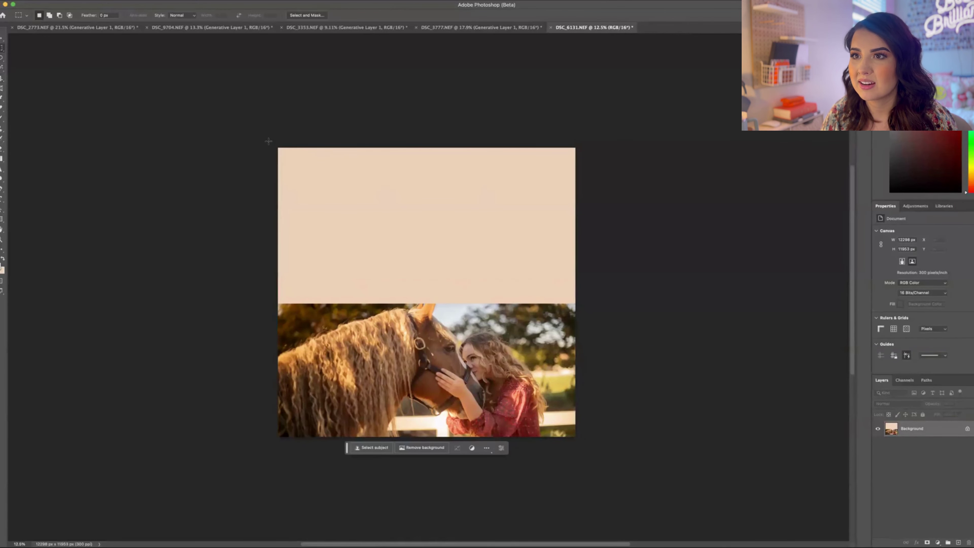
{"action": "left_click_drag", "start_coordinate": [269, 141], "coordinate": [582, 309]}
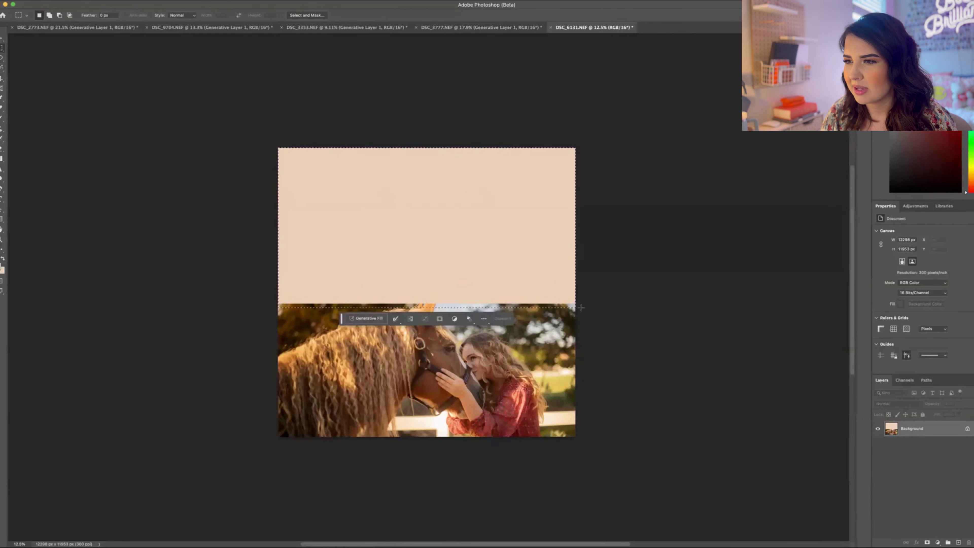
{"action": "left_click", "coordinate": [366, 317]}
{"action": "left_click", "coordinate": [470, 319]}
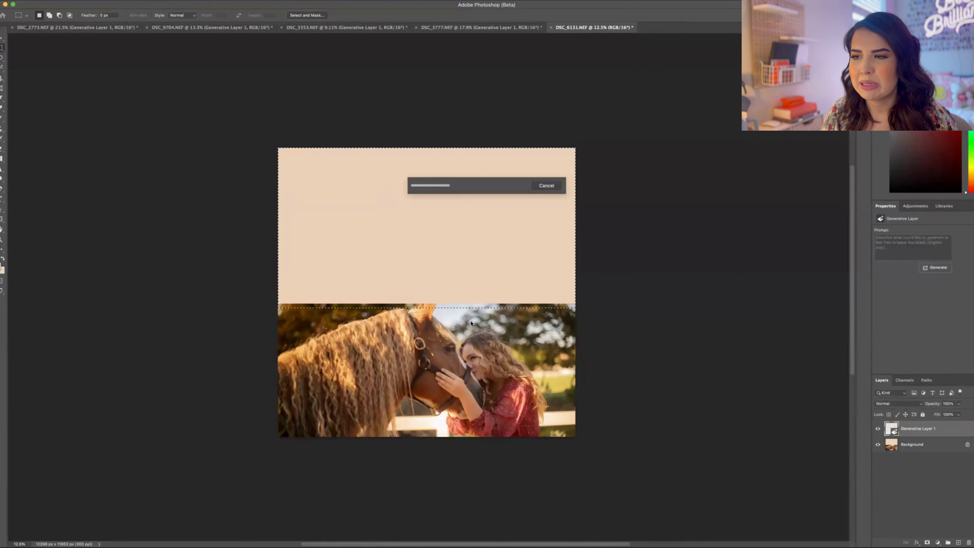